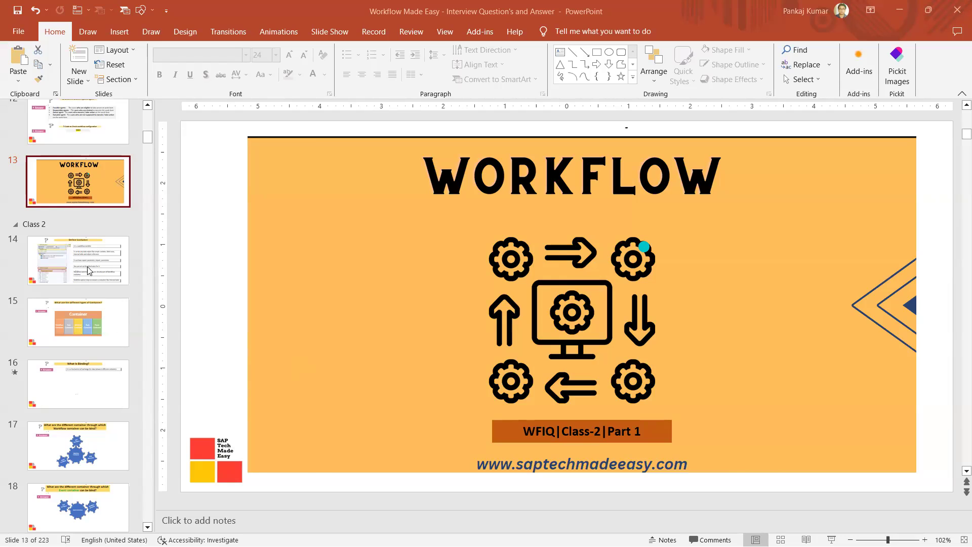
Step: Show the Define Container slide, then switch to SAP Workflow Builder and display the Workflow Container of WS99900004
{"action": "left_click", "coordinate": [88, 270]}
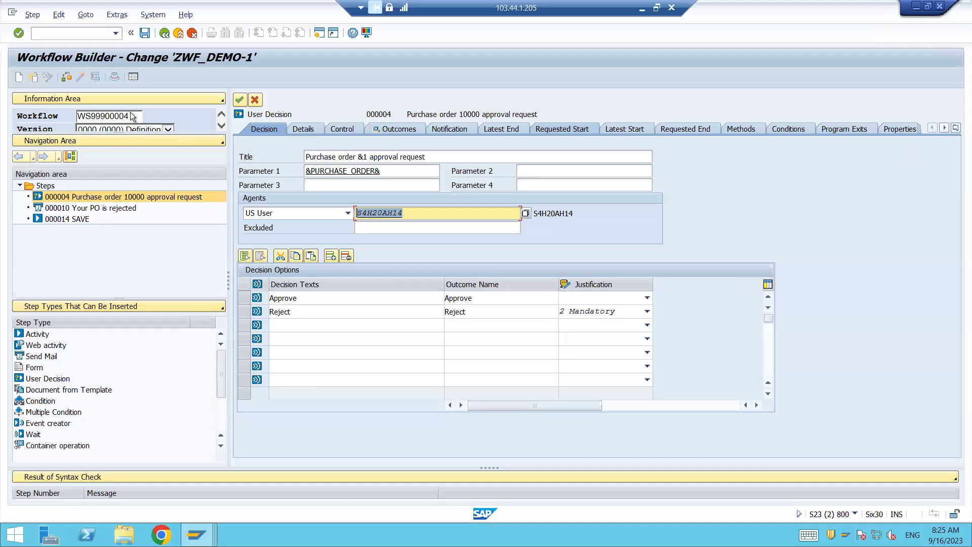
{"action": "left_click_drag", "start_coordinate": [135, 115], "coordinate": [76, 118]}
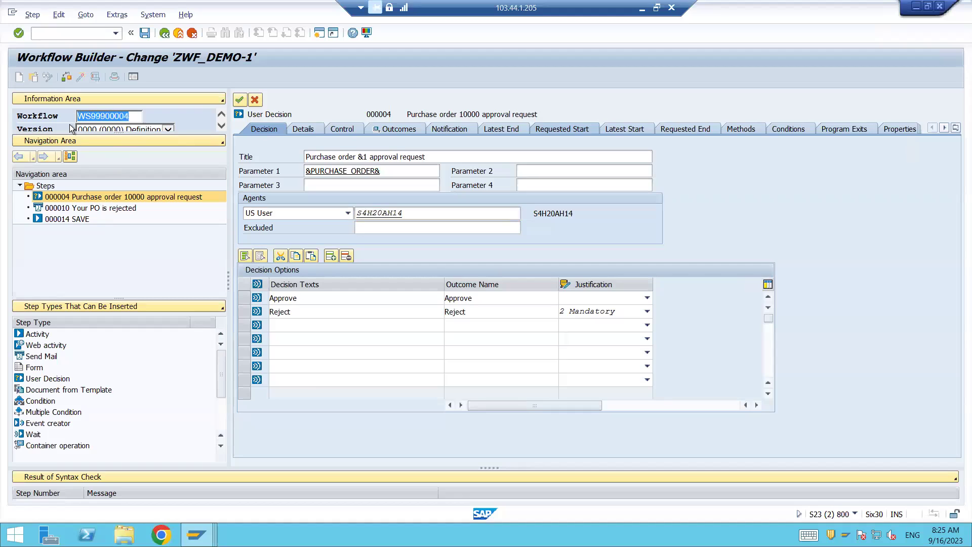
{"action": "left_click", "coordinate": [95, 308]}
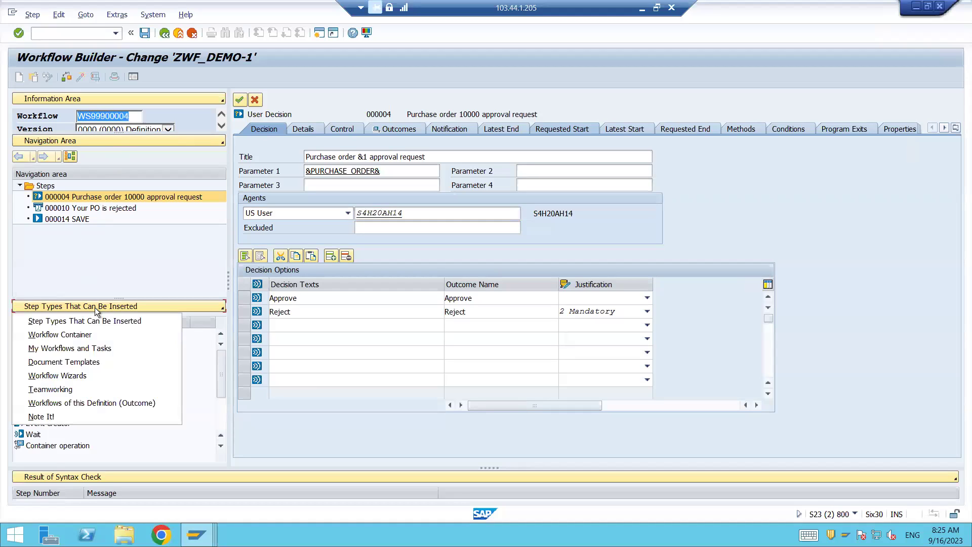
{"action": "left_click", "coordinate": [48, 335]}
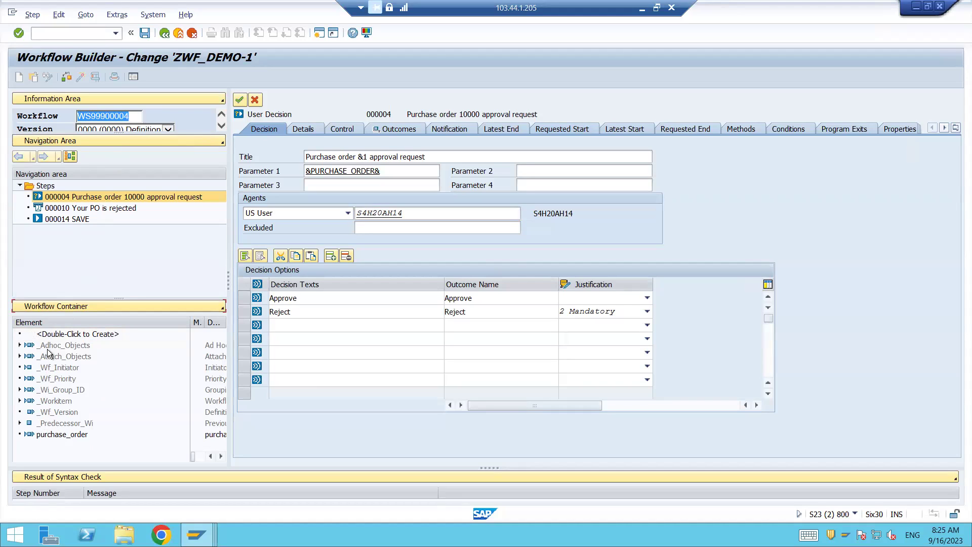
Step: Open the purchase_order container element and examine its data type options, including the ABAP dictionary reference and the type name
{"action": "left_click", "coordinate": [41, 435]}
{"action": "double_click", "coordinate": [53, 436]}
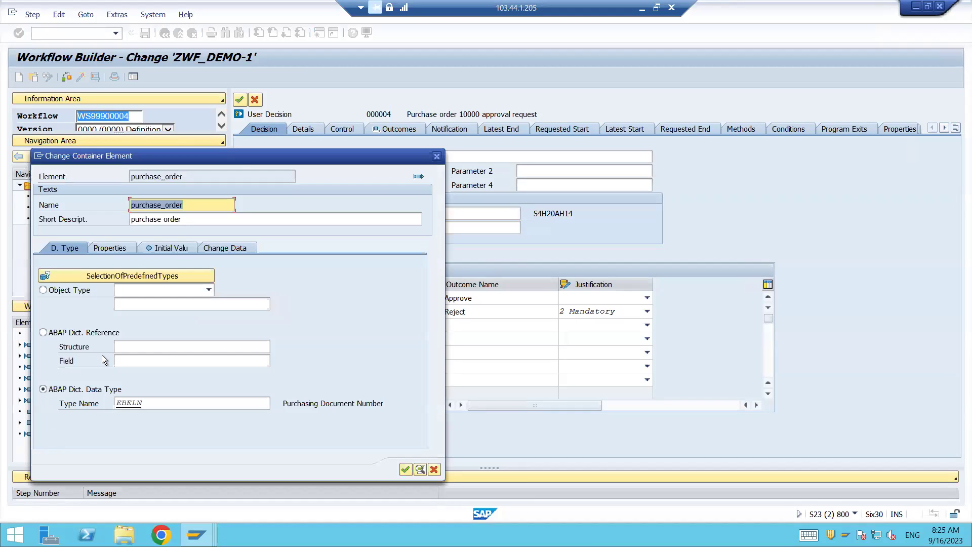
{"action": "left_click_drag", "start_coordinate": [242, 156], "coordinate": [363, 129]}
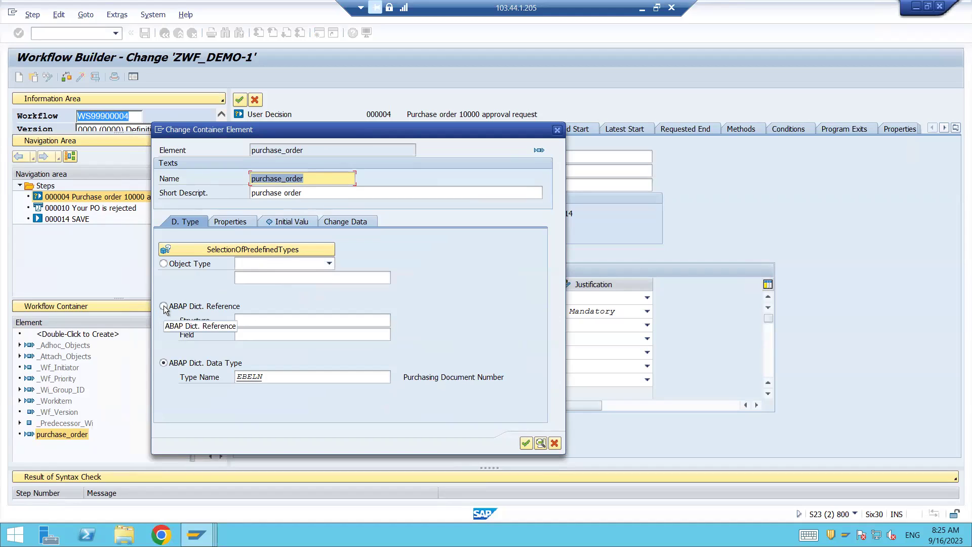
{"action": "left_click", "coordinate": [251, 318]}
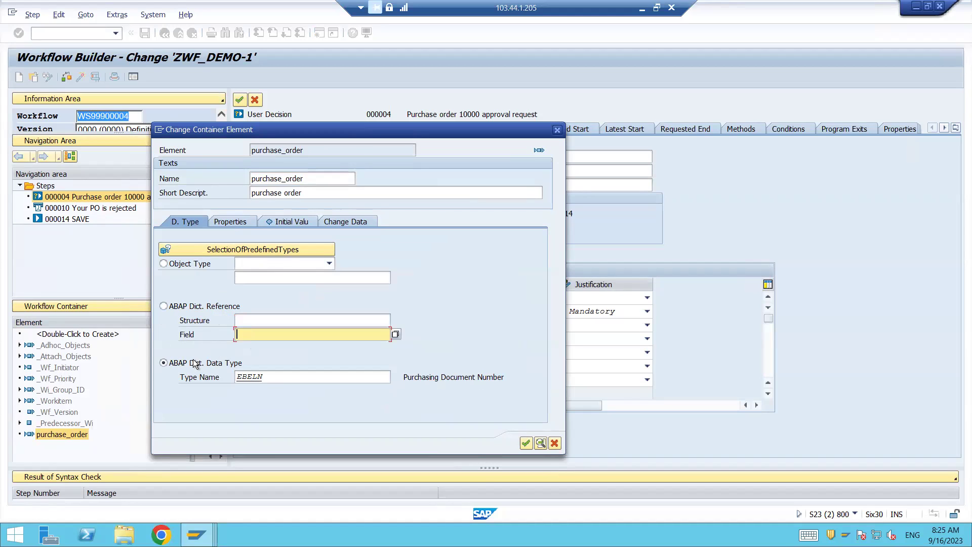
{"action": "left_click", "coordinate": [259, 376]}
{"action": "left_click_drag", "start_coordinate": [242, 377], "coordinate": [234, 380]}
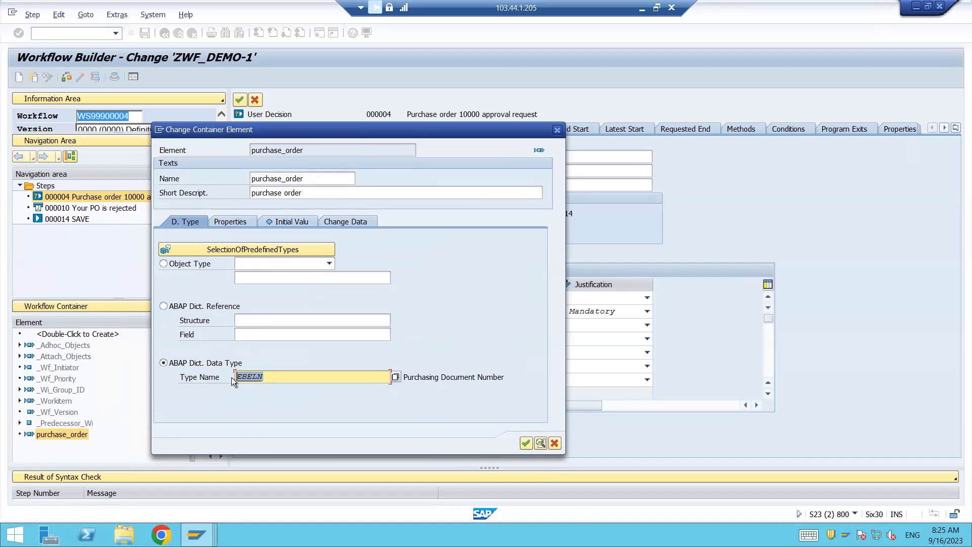
{"action": "double_click", "coordinate": [232, 379]}
Step: Review the purchase_order element's parameter settings, initial value and change data, and close it without saving changes
{"action": "left_click", "coordinate": [229, 222]}
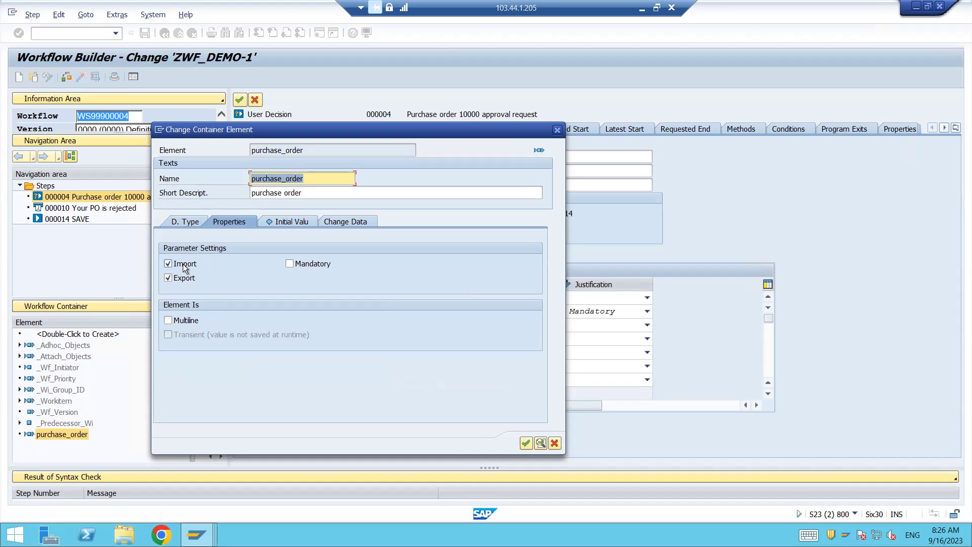
{"action": "left_click", "coordinate": [187, 267]}
{"action": "left_click", "coordinate": [187, 268]}
{"action": "left_click", "coordinate": [280, 221]}
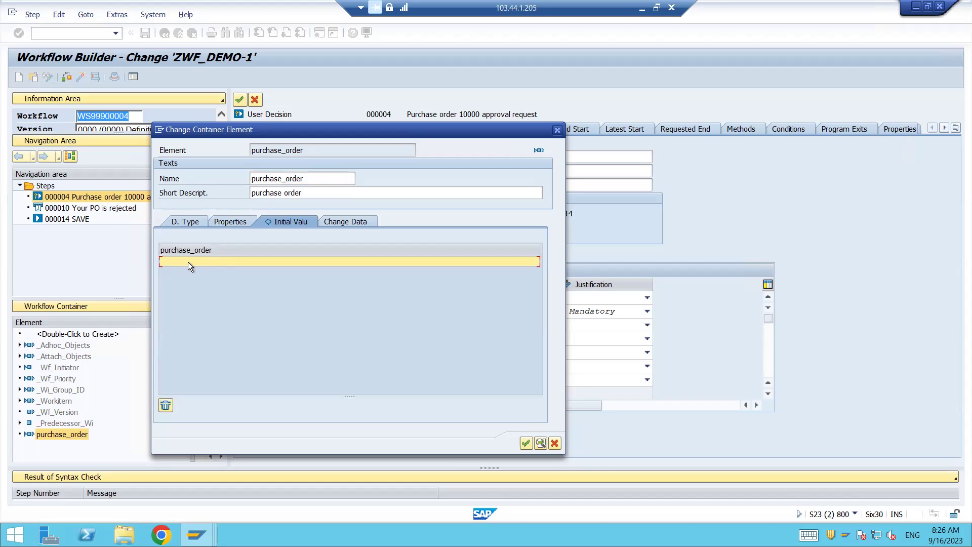
{"action": "left_click", "coordinate": [345, 222]}
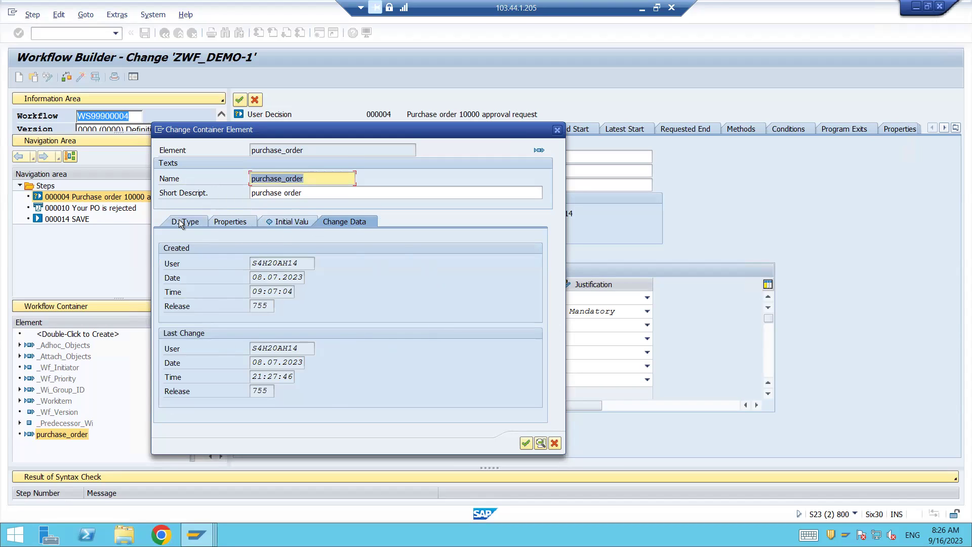
{"action": "left_click", "coordinate": [554, 444]}
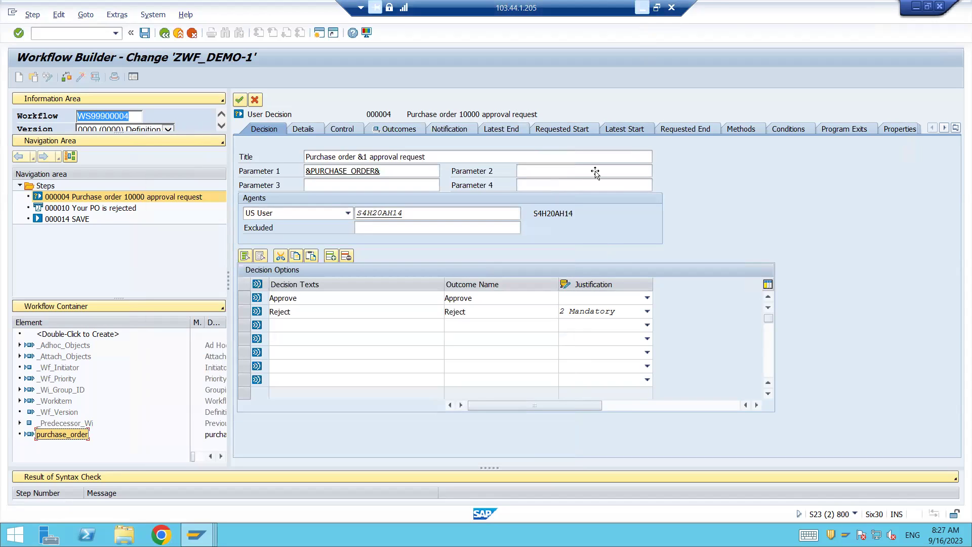
Step: Switch to PowerPoint and go through the workflow, task, method, rule and event containers on slide 15
{"action": "key", "text": "alt+Tab"}
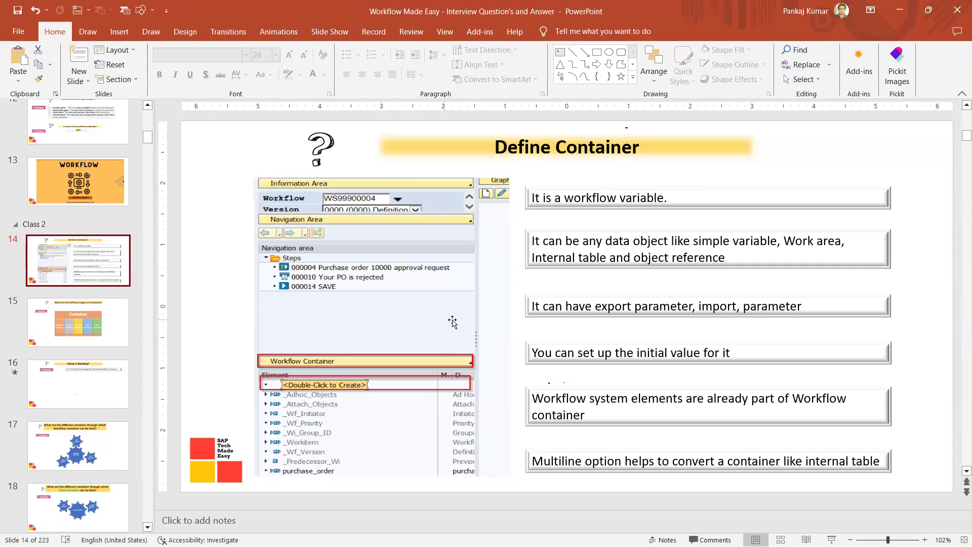
{"action": "left_click", "coordinate": [86, 314]}
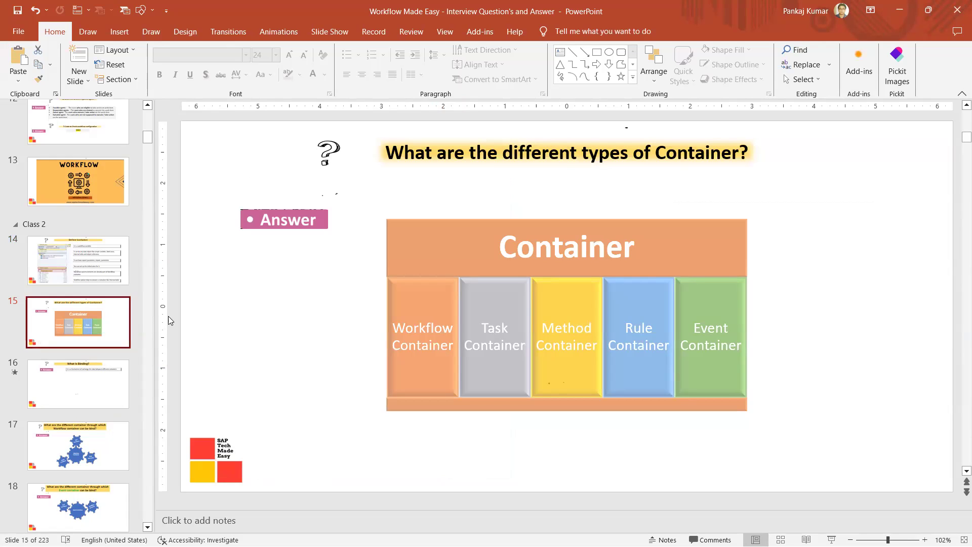
{"action": "left_click", "coordinate": [319, 220]}
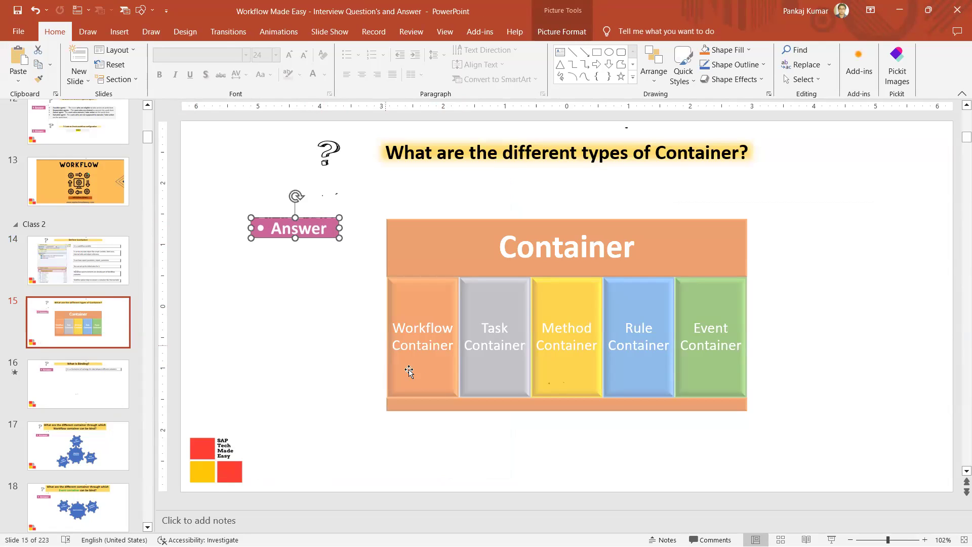
{"action": "left_click", "coordinate": [439, 373]}
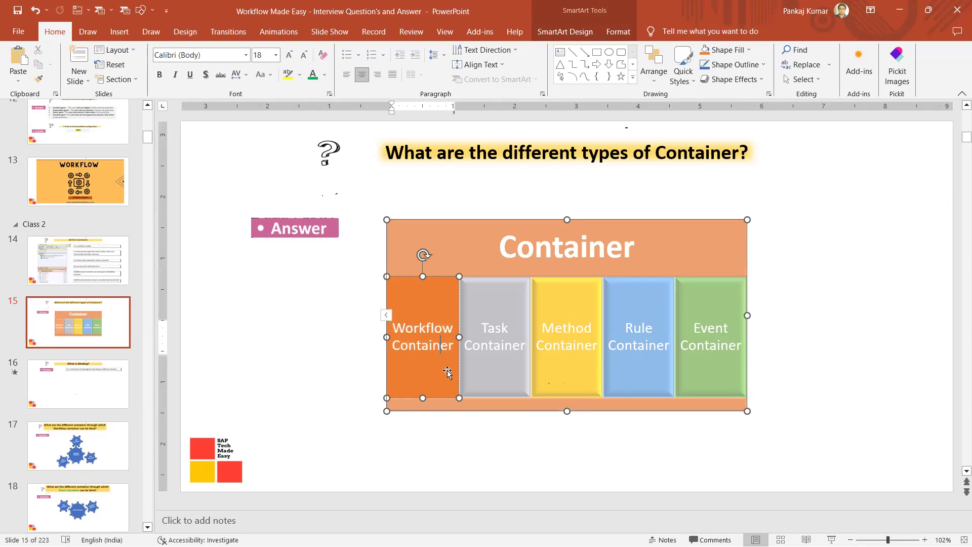
{"action": "left_click", "coordinate": [493, 352]}
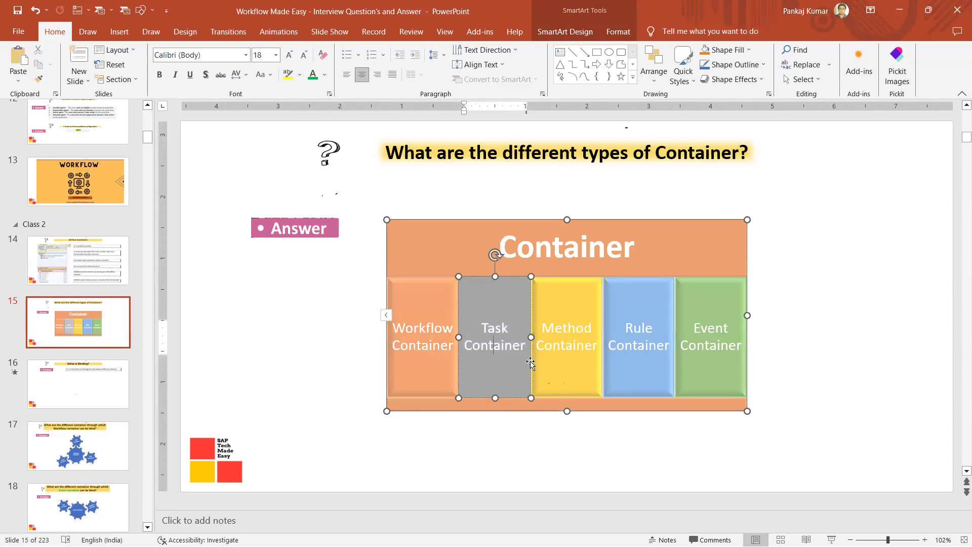
{"action": "left_click", "coordinate": [558, 360]}
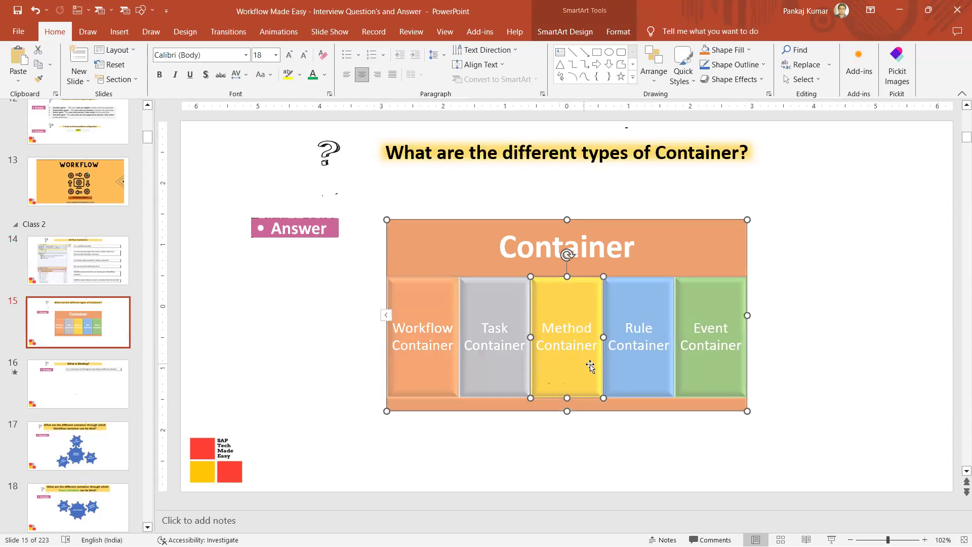
{"action": "left_click", "coordinate": [639, 345]}
{"action": "left_click", "coordinate": [708, 349]}
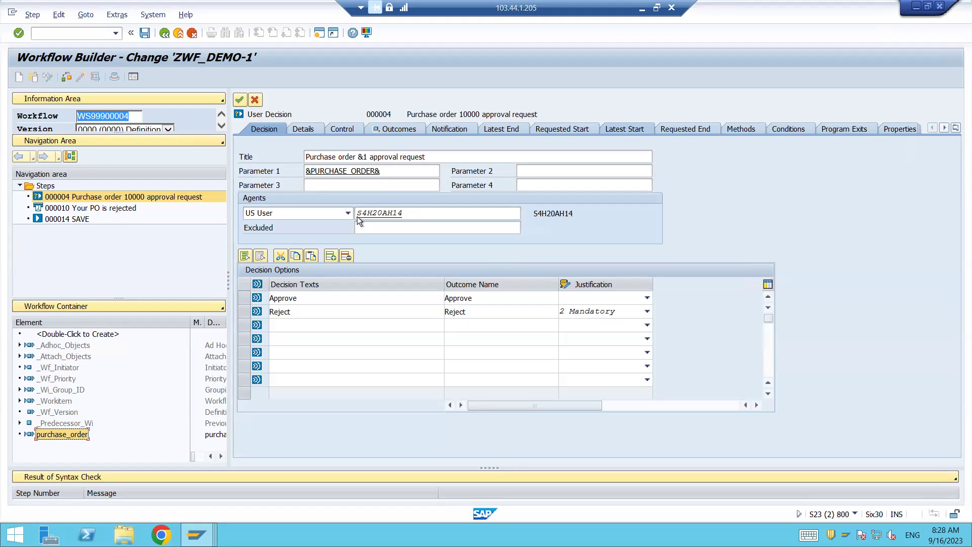
Step: Switch to SAP Workflow Builder, inspect the container of the decision step's task TS00008267, and return to the step
{"action": "left_click", "coordinate": [345, 126]}
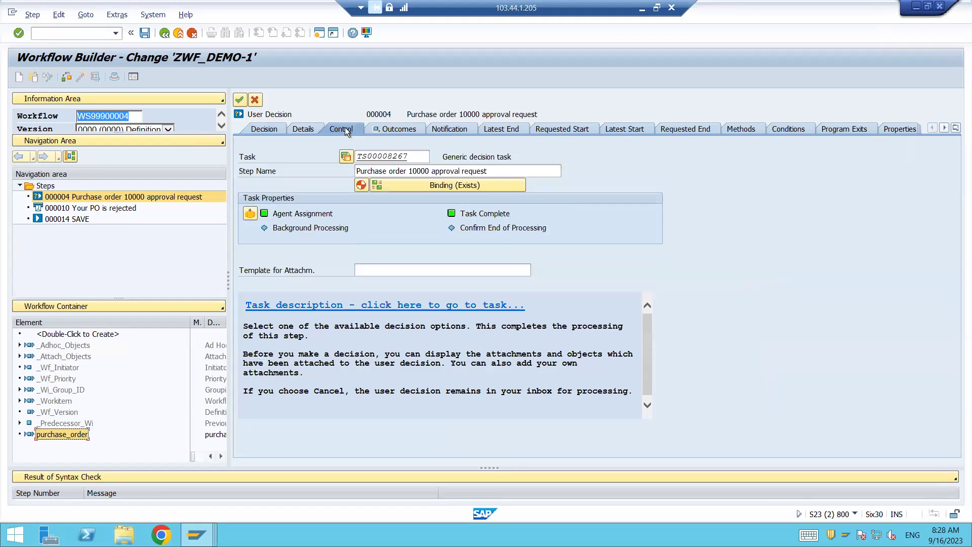
{"action": "left_click", "coordinate": [398, 155]}
{"action": "left_click_drag", "start_coordinate": [407, 156], "coordinate": [354, 157]}
{"action": "double_click", "coordinate": [387, 155]}
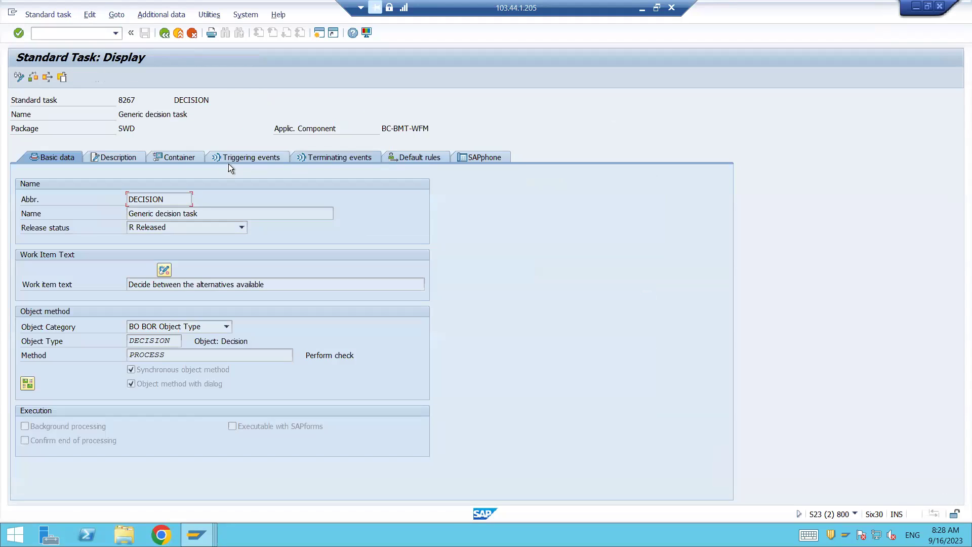
{"action": "left_click", "coordinate": [175, 157]}
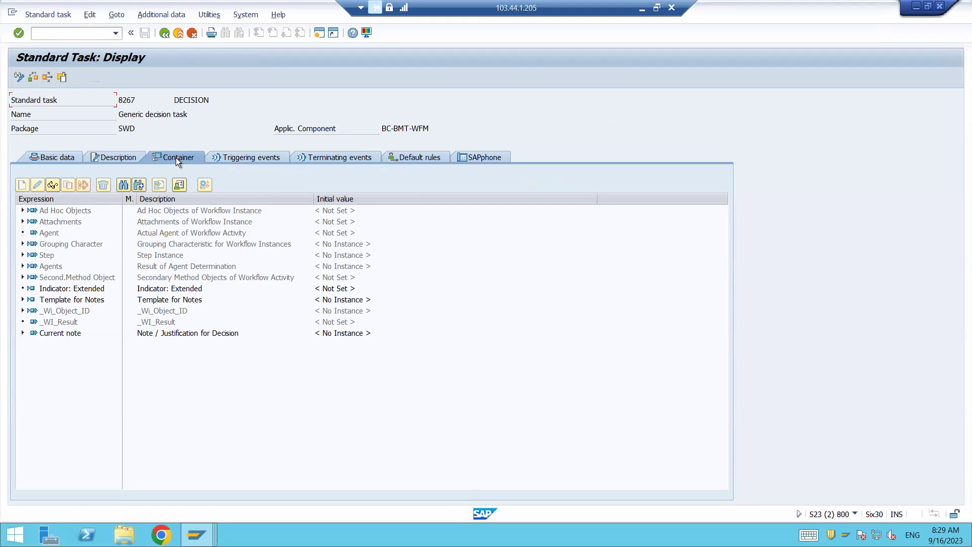
{"action": "left_click", "coordinate": [164, 34]}
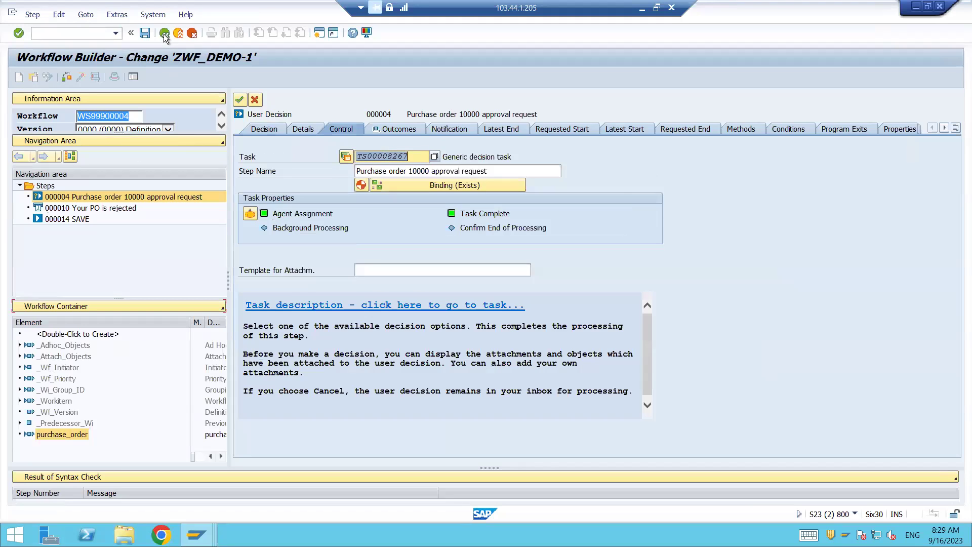
Step: Try to set the agent type of the purchase order decision step to AC Rule
{"action": "left_click", "coordinate": [269, 130]}
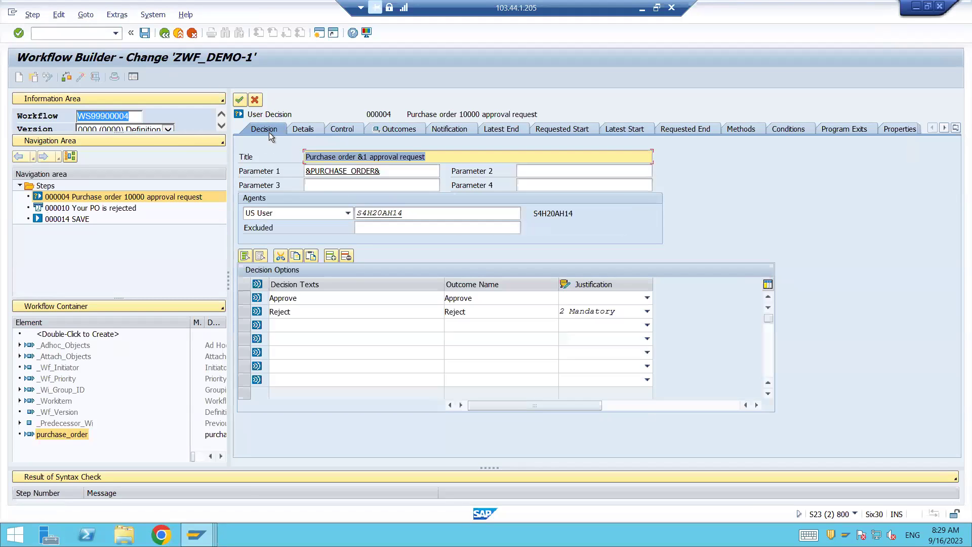
{"action": "left_click", "coordinate": [347, 215]}
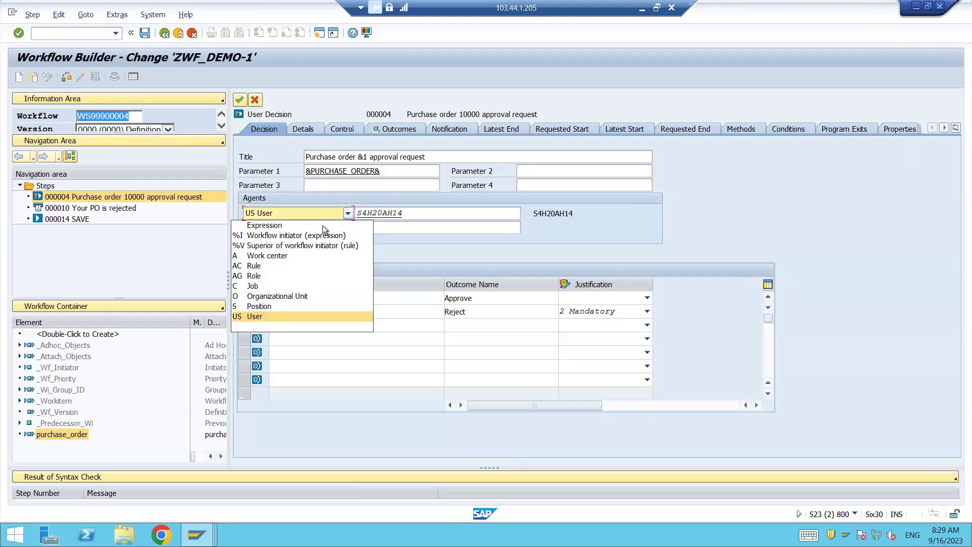
{"action": "left_click", "coordinate": [256, 267]}
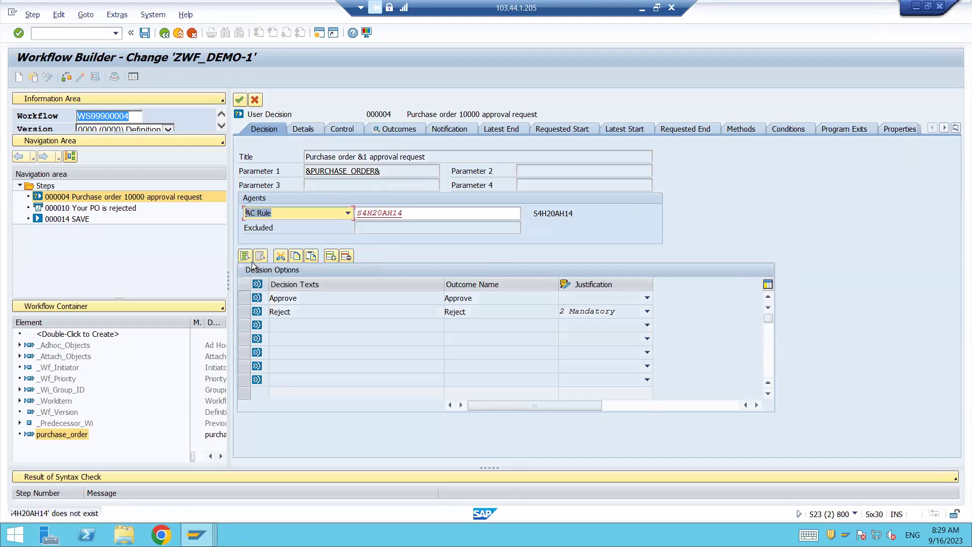
{"action": "left_click", "coordinate": [409, 214]}
Step: Open rule maintenance (PFAC) in a new session and select rule 74500209
{"action": "left_click", "coordinate": [64, 36]}
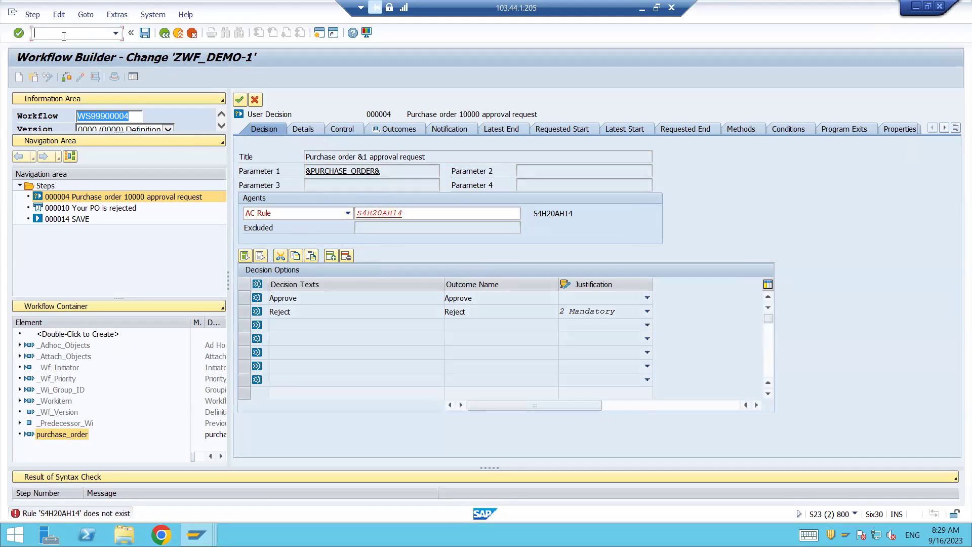
{"action": "type", "text": "/opfac"}
{"action": "key", "text": "Return"}
{"action": "left_click", "coordinate": [162, 128]}
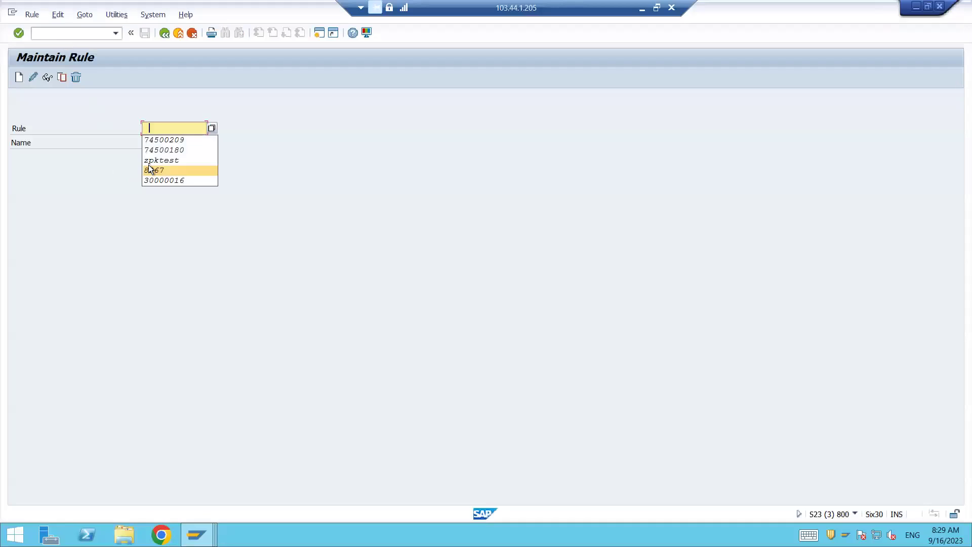
{"action": "left_click", "coordinate": [156, 141]}
{"action": "key", "text": "Return"}
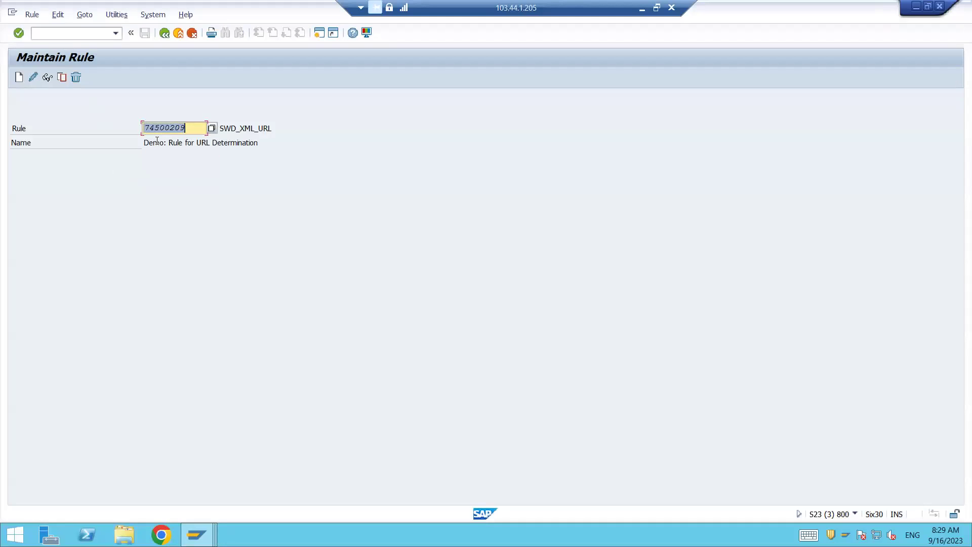
Step: Display rule 74500209, inspect its container, and return to the rule selection screen
{"action": "left_click", "coordinate": [47, 78]}
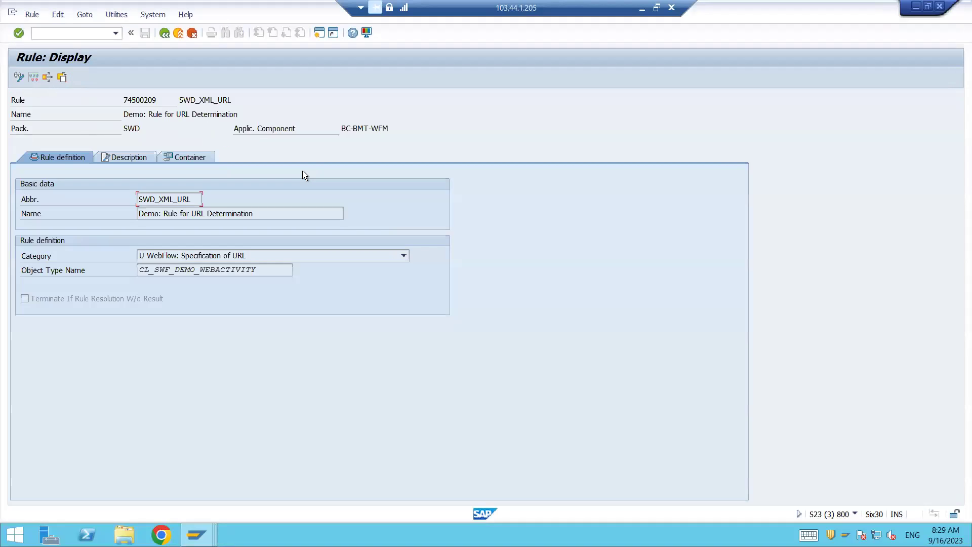
{"action": "left_click", "coordinate": [198, 157]}
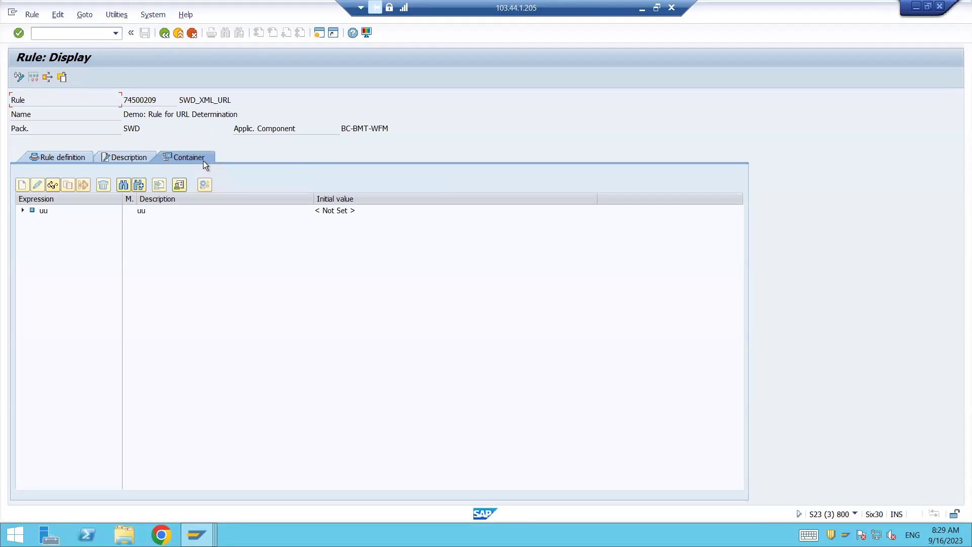
{"action": "left_click", "coordinate": [163, 34]}
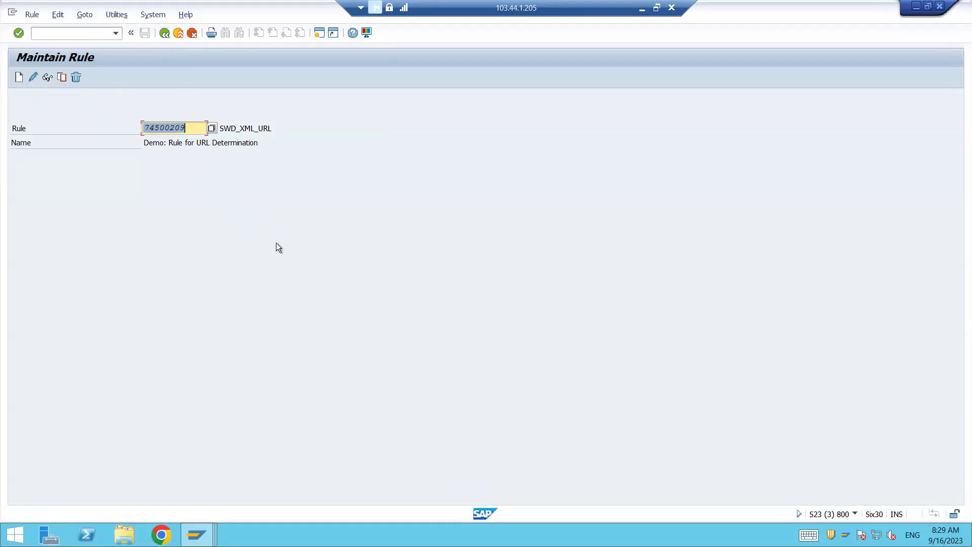
Step: Return to the Workflow Builder session and leave the decision step for the graphical model
{"action": "mouse_move", "coordinate": [196, 535]}
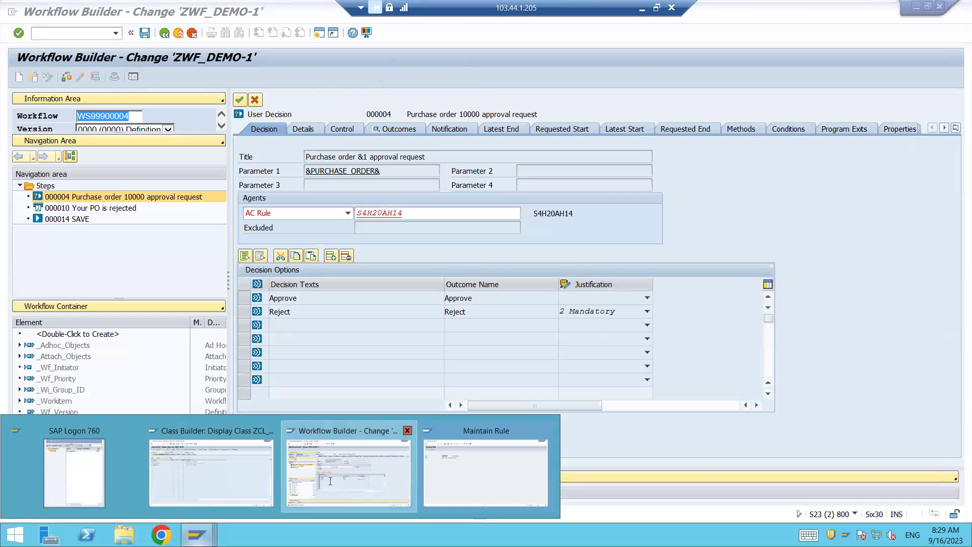
{"action": "left_click", "coordinate": [329, 484]}
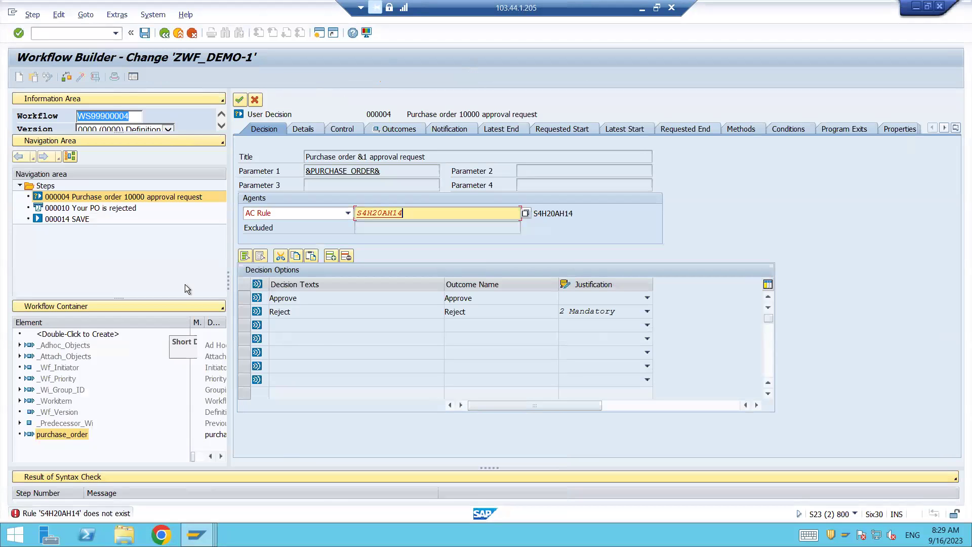
{"action": "left_click", "coordinate": [239, 100]}
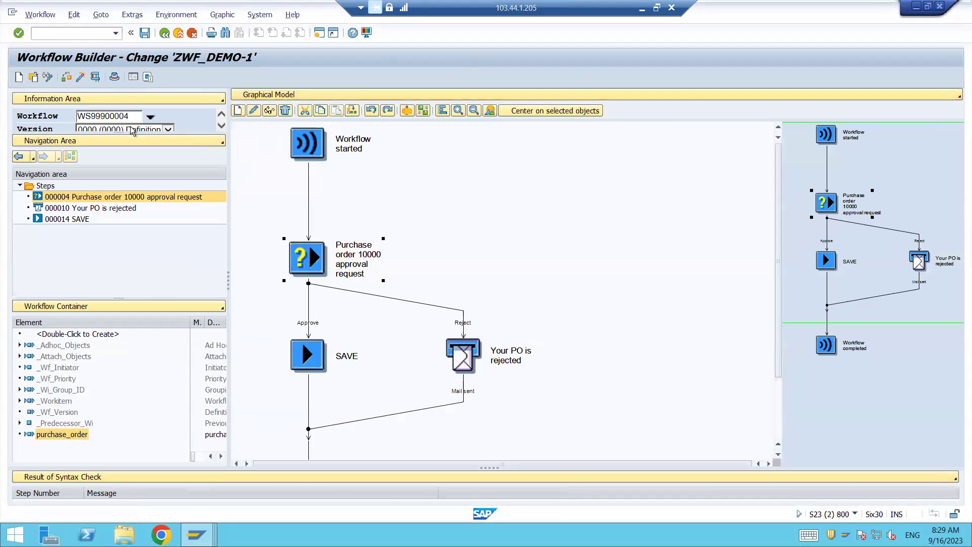
Step: Examine the start events and their binding in the workflow's basic data, then return to the graphical model
{"action": "left_click", "coordinate": [114, 77]}
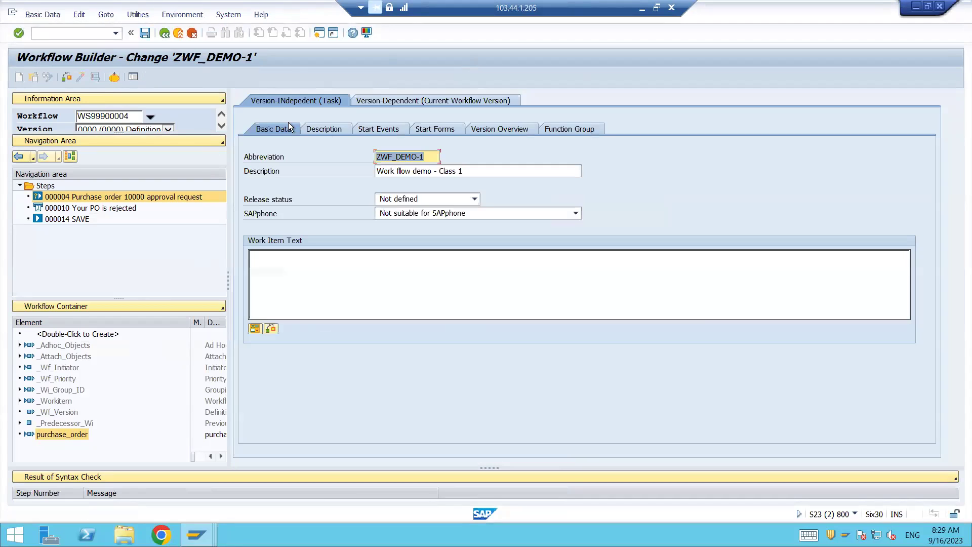
{"action": "left_click", "coordinate": [378, 130]}
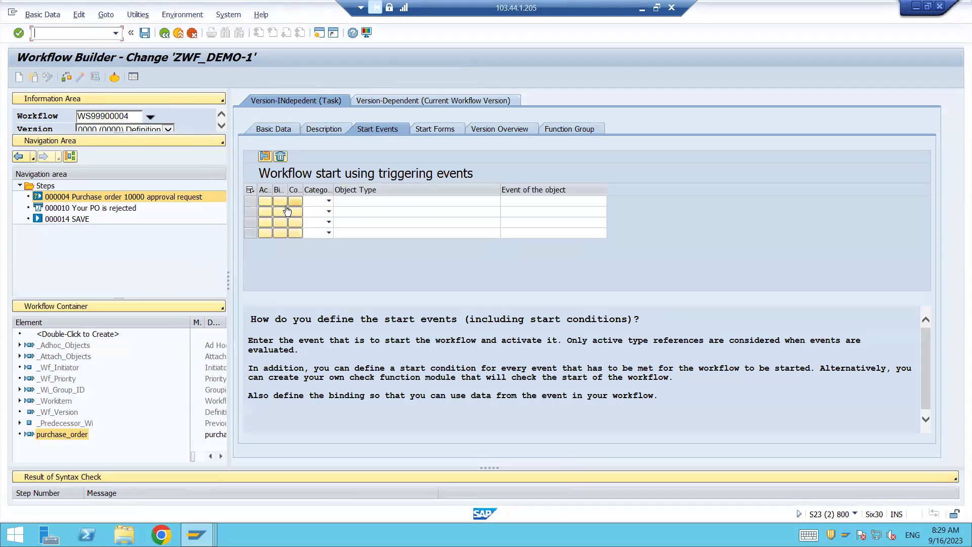
{"action": "left_click", "coordinate": [265, 202]}
{"action": "left_click", "coordinate": [279, 202]}
{"action": "left_click", "coordinate": [164, 33]}
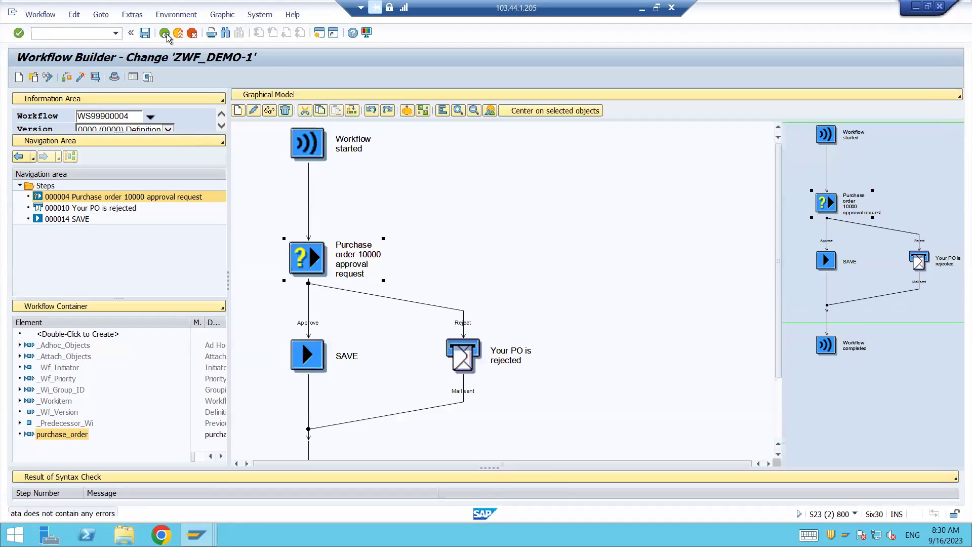
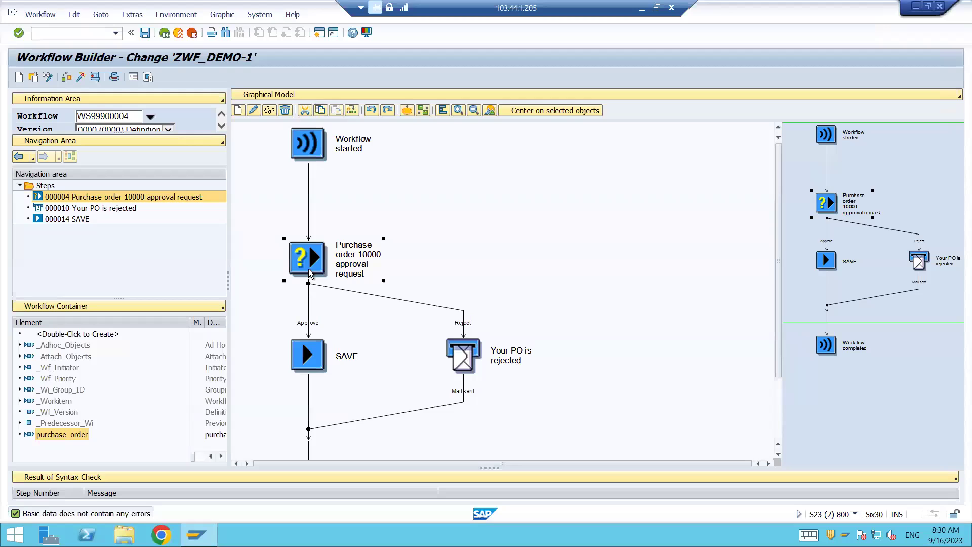
Step: Inspect the title of the purchase order approval decision step and leave the step without changes
{"action": "double_click", "coordinate": [310, 259]}
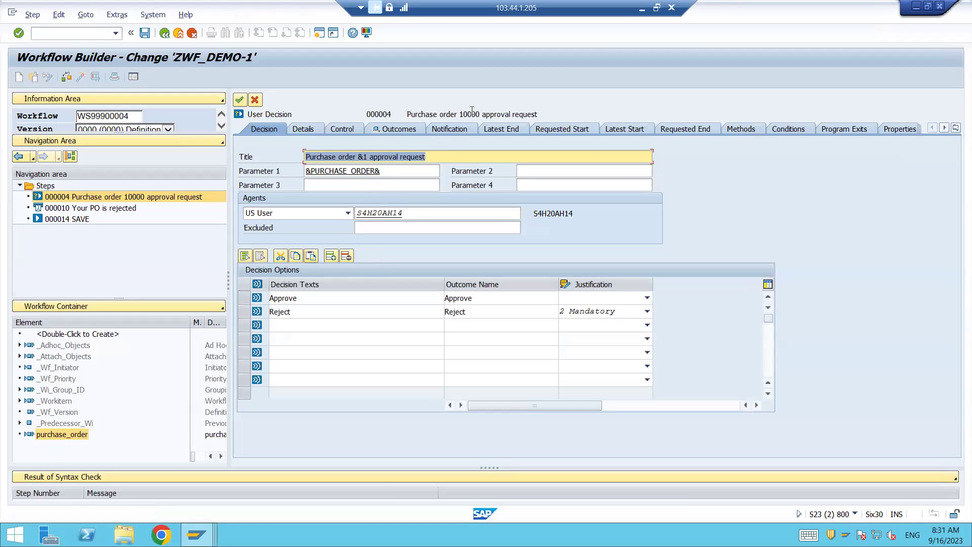
{"action": "left_click_drag", "start_coordinate": [417, 113], "coordinate": [540, 111]}
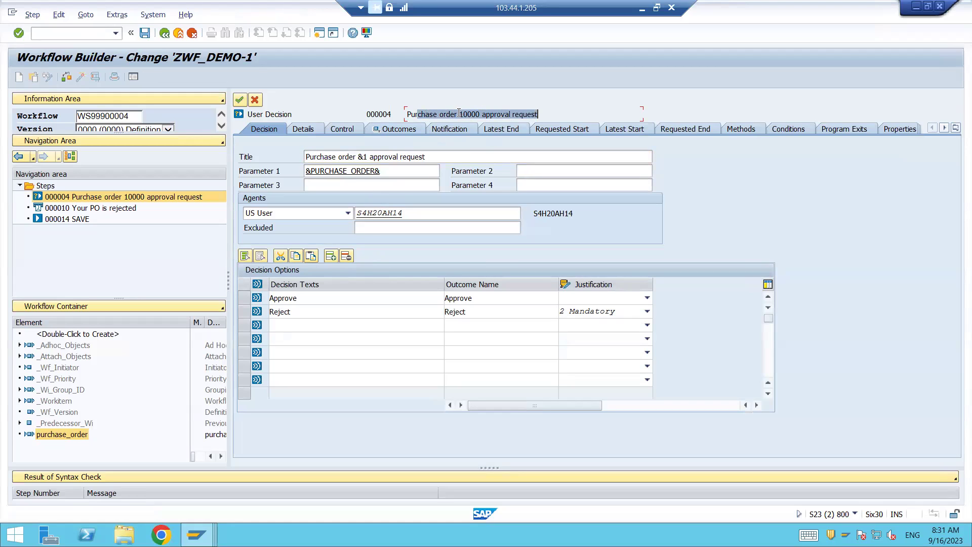
{"action": "left_click", "coordinate": [256, 101]}
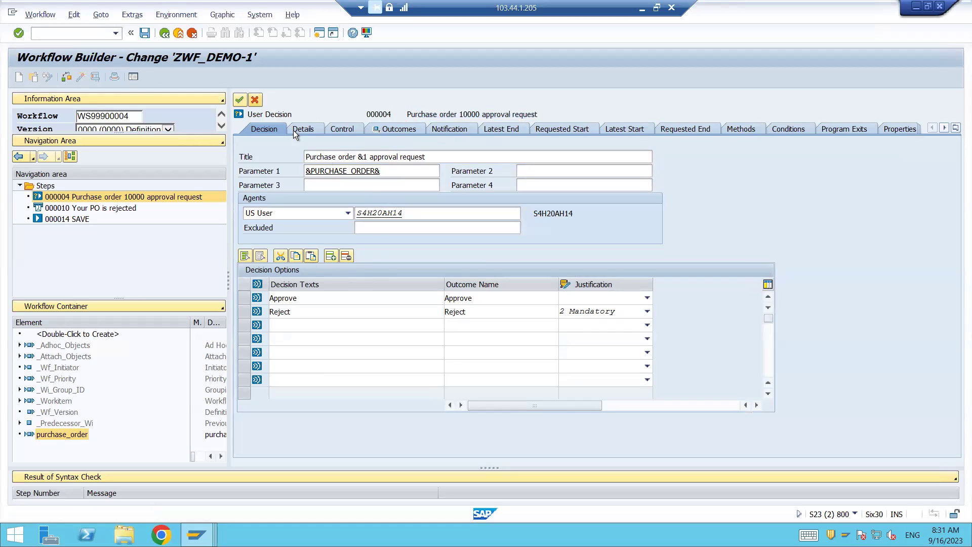
Step: Open the SAVE activity, display its task TS99900006, and examine the object type and method assigned to it
{"action": "double_click", "coordinate": [309, 354]}
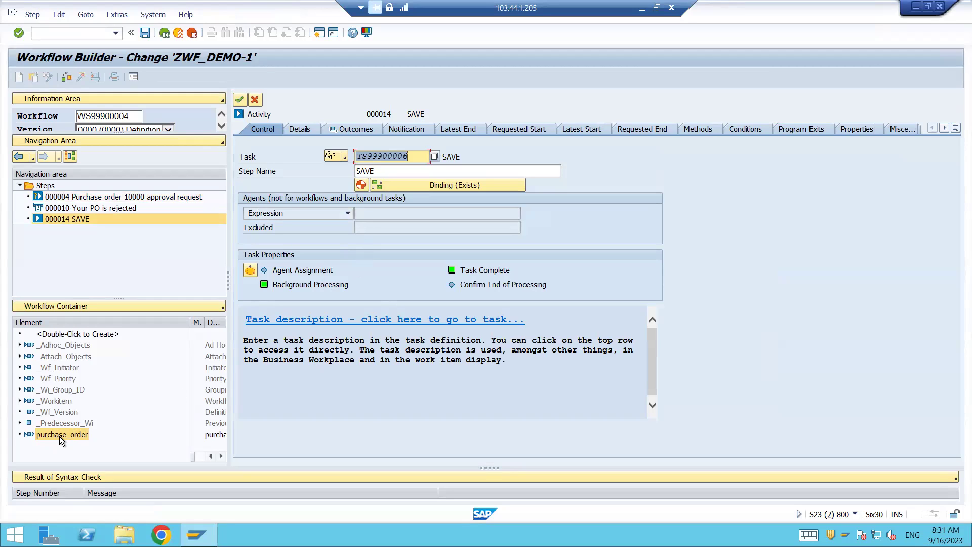
{"action": "left_click", "coordinate": [376, 156]}
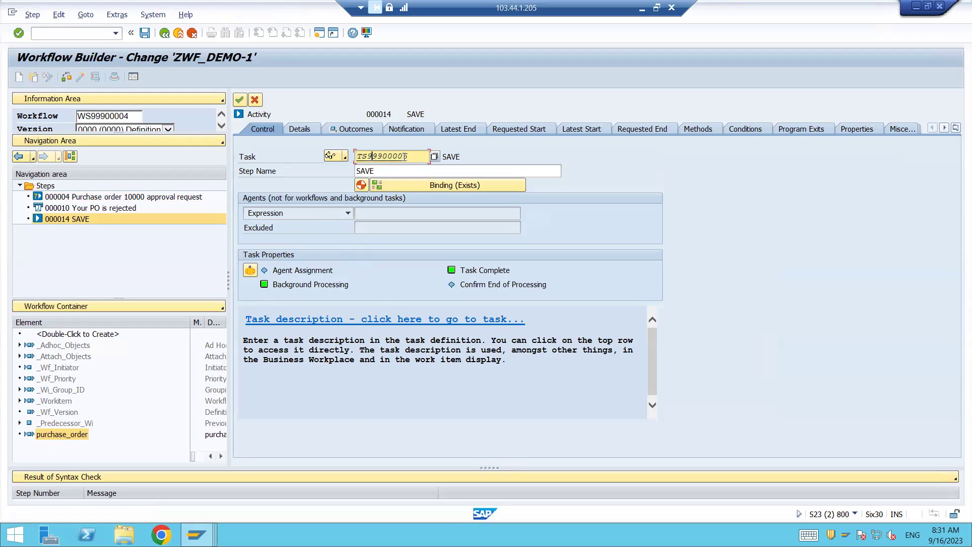
{"action": "left_click_drag", "start_coordinate": [400, 156], "coordinate": [353, 156]}
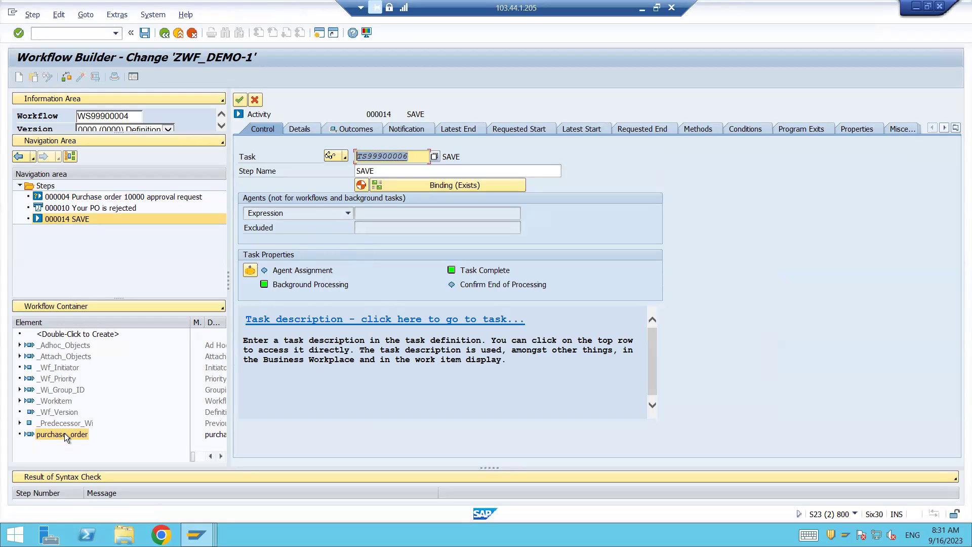
{"action": "left_click", "coordinate": [386, 157]}
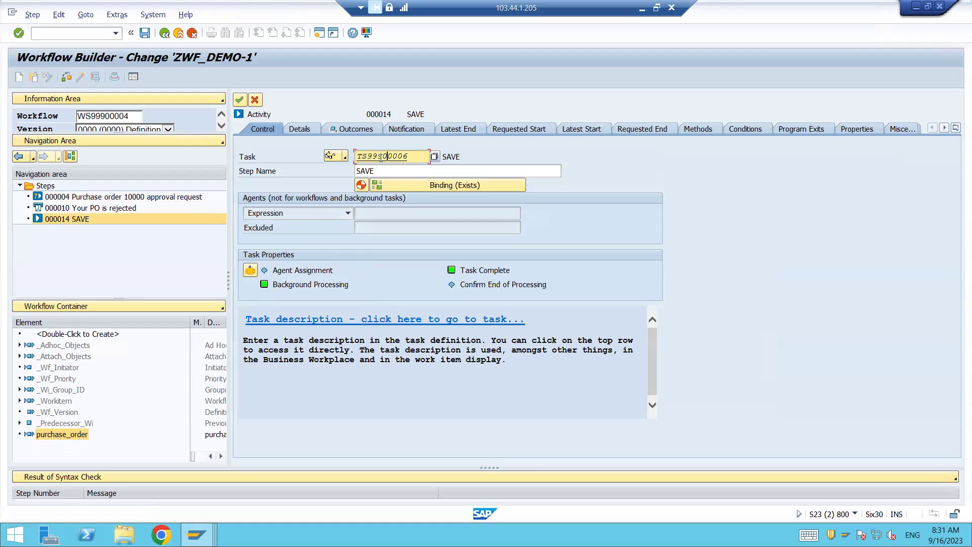
{"action": "double_click", "coordinate": [380, 157]}
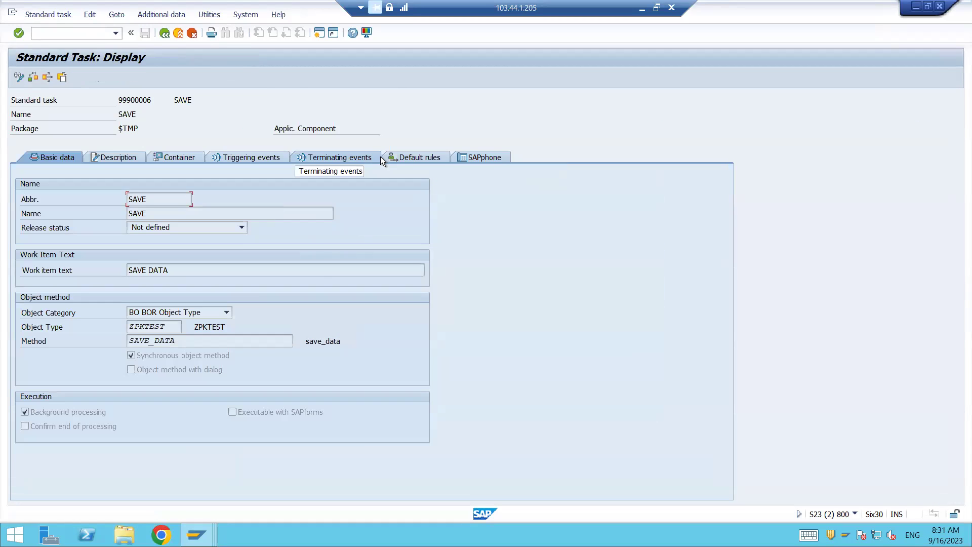
{"action": "left_click_drag", "start_coordinate": [169, 326], "coordinate": [122, 329]}
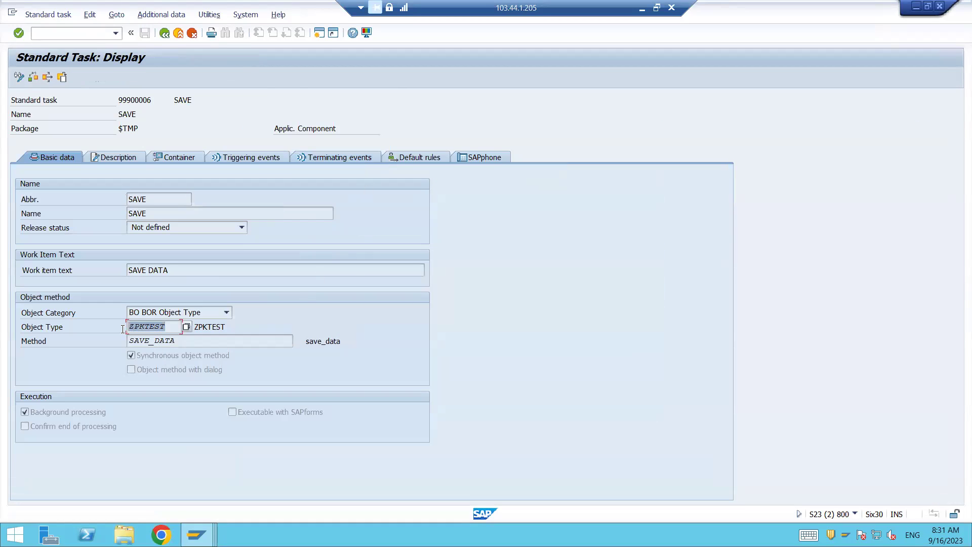
{"action": "left_click_drag", "start_coordinate": [188, 343], "coordinate": [102, 340]}
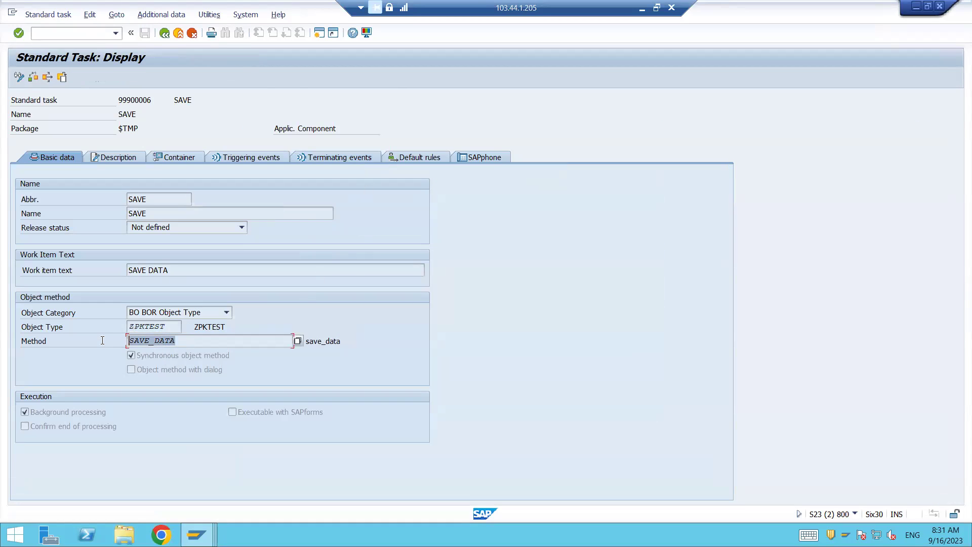
{"action": "left_click", "coordinate": [183, 342]}
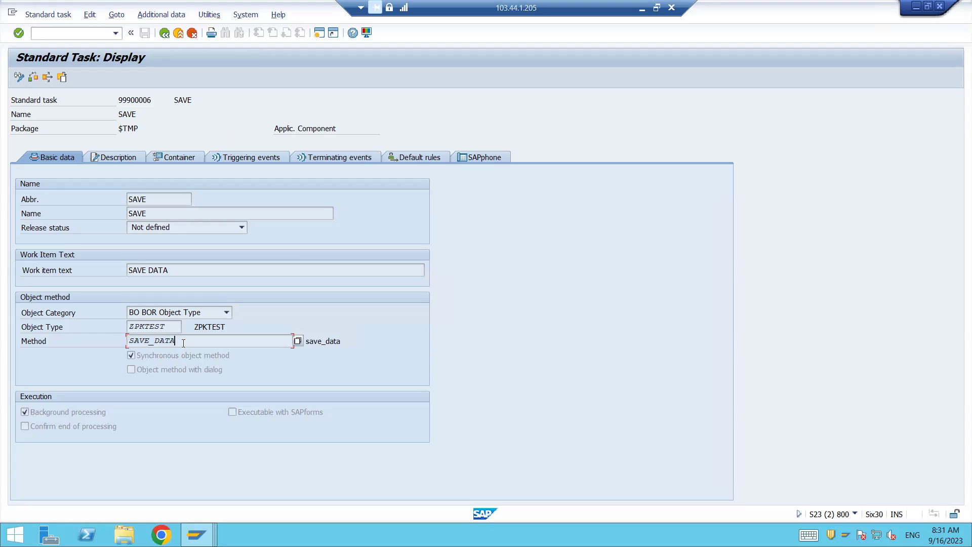
Step: Examine the program code of the save_data method in object type ZPKTEST and return to the SAVE activity
{"action": "double_click", "coordinate": [149, 342]}
{"action": "left_click", "coordinate": [40, 148]}
{"action": "left_click", "coordinate": [130, 191]}
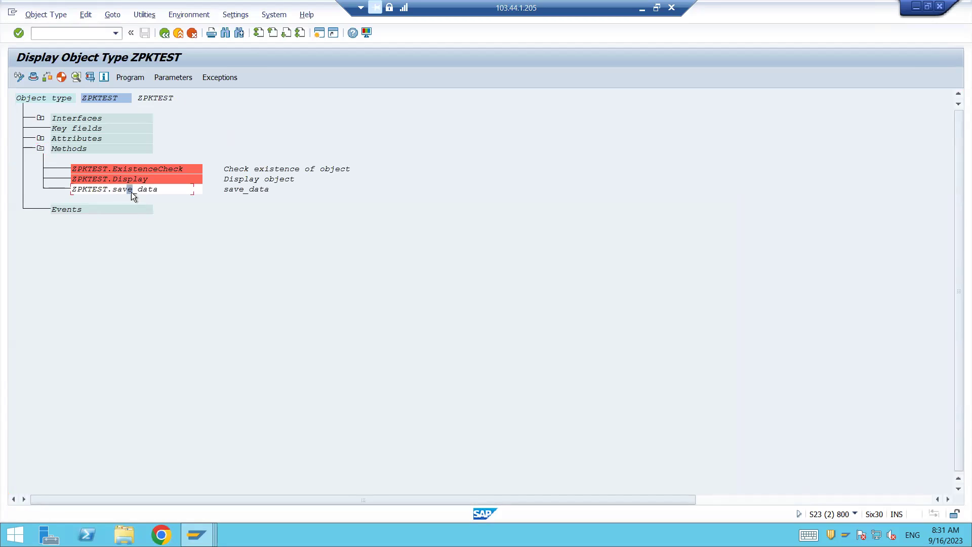
{"action": "left_click", "coordinate": [138, 78]}
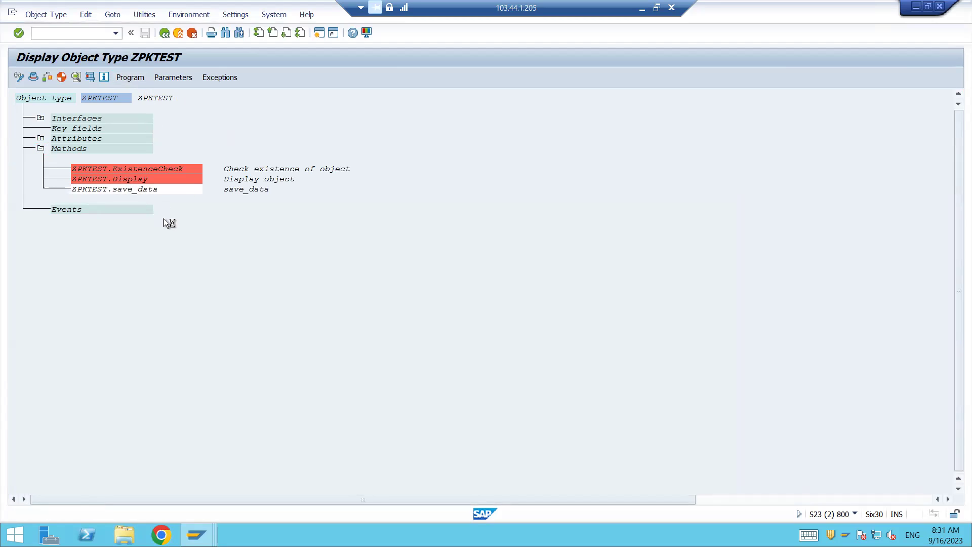
{"action": "left_click_drag", "start_coordinate": [60, 170], "coordinate": [188, 250]}
{"action": "left_click", "coordinate": [187, 251]}
{"action": "left_click", "coordinate": [164, 33]}
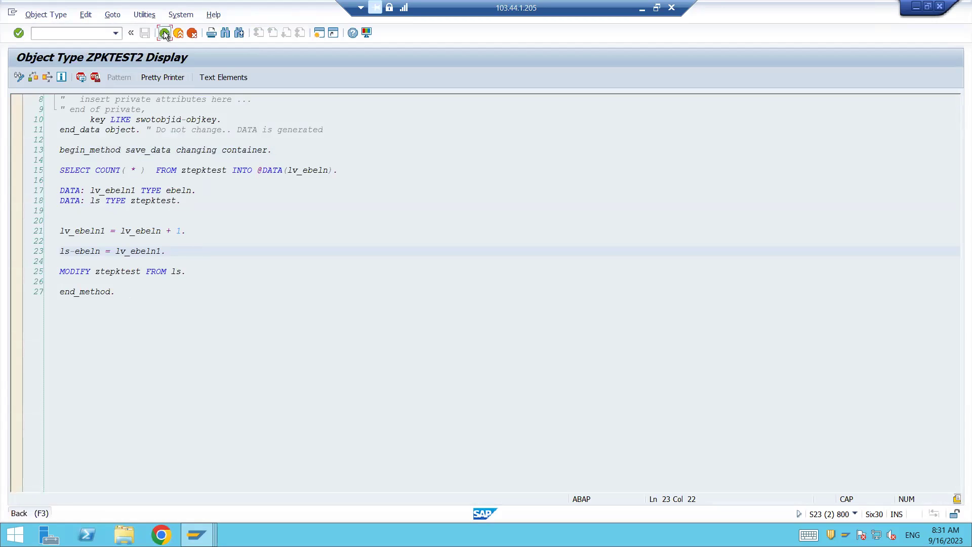
{"action": "left_click", "coordinate": [164, 34]}
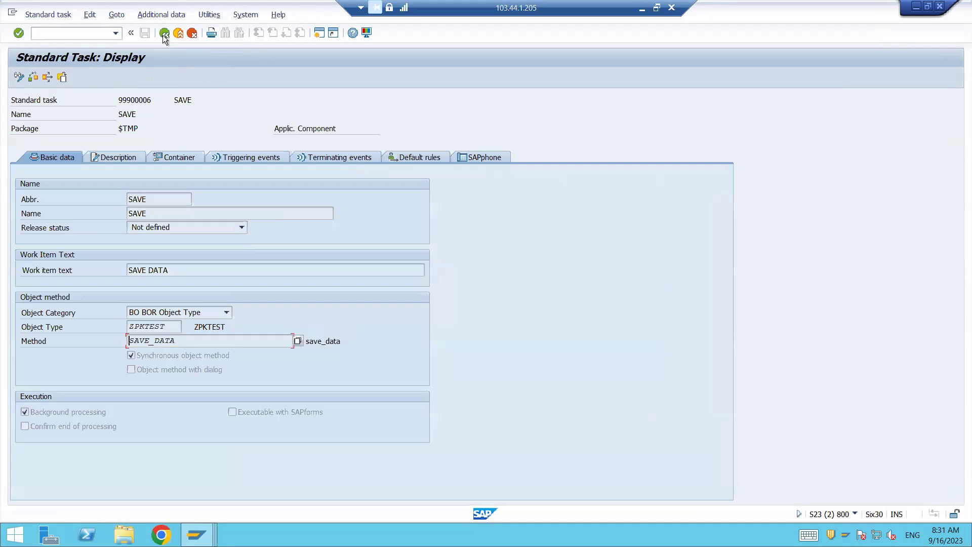
{"action": "left_click", "coordinate": [164, 33]}
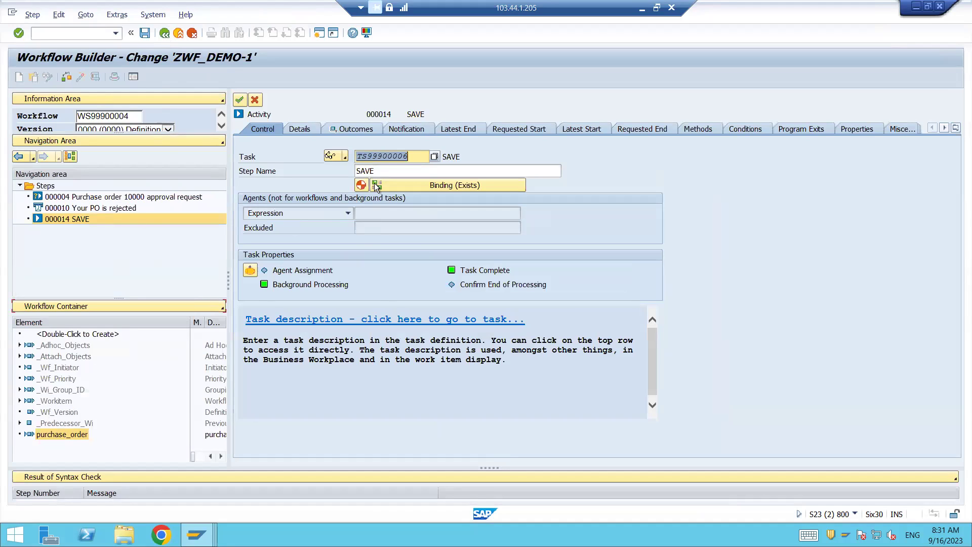
Step: Review the purchase_order element in the SAVE step's binding and close the binding without changes
{"action": "left_click", "coordinate": [452, 185]}
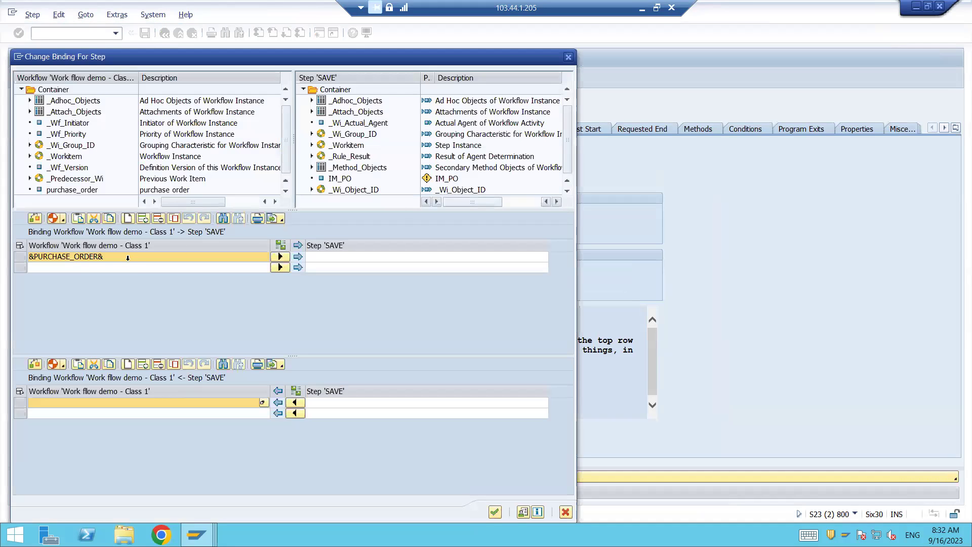
{"action": "left_click", "coordinate": [66, 190]}
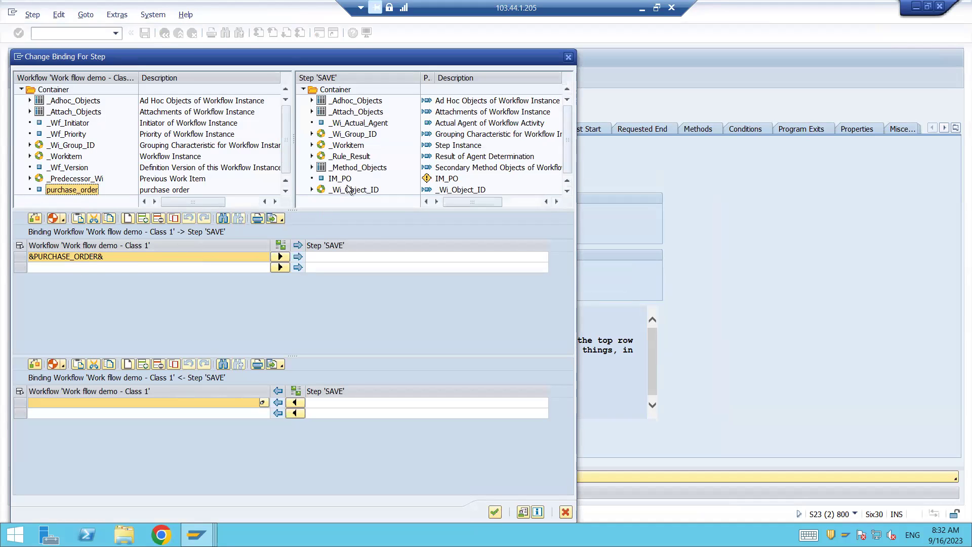
{"action": "left_click", "coordinate": [567, 57]}
Step: Inspect the IM_PO element in the container of the SAVE step's task and return to the activity
{"action": "double_click", "coordinate": [378, 161]}
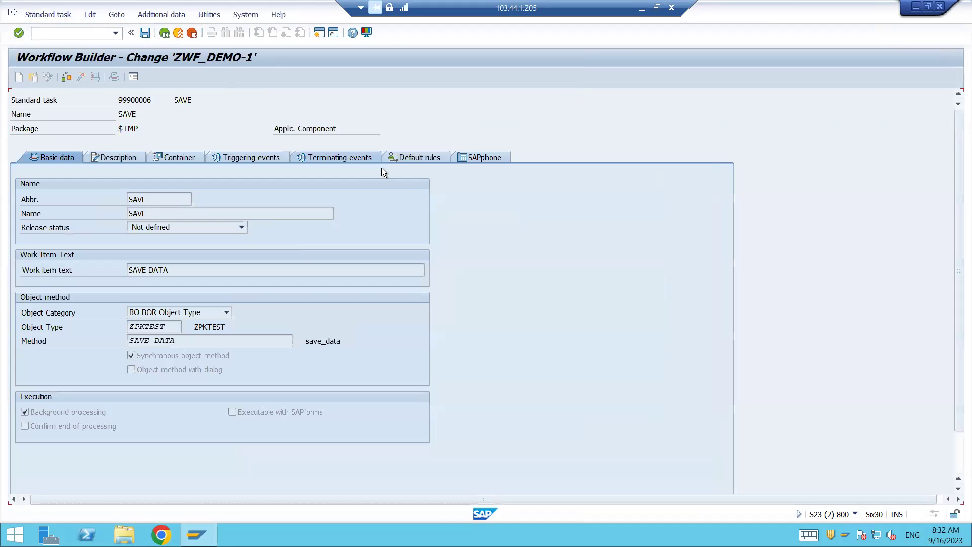
{"action": "left_click", "coordinate": [168, 159]}
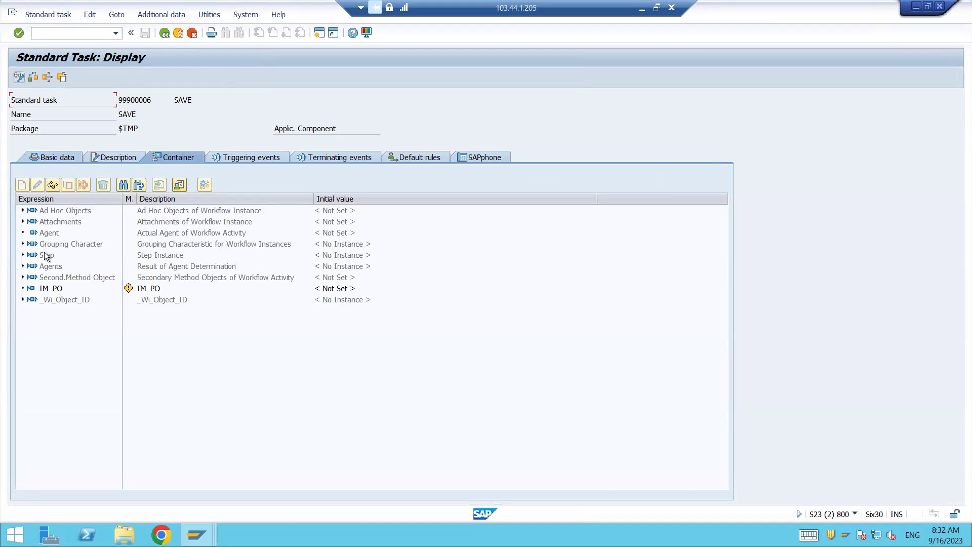
{"action": "left_click", "coordinate": [46, 291]}
{"action": "left_click", "coordinate": [164, 34]}
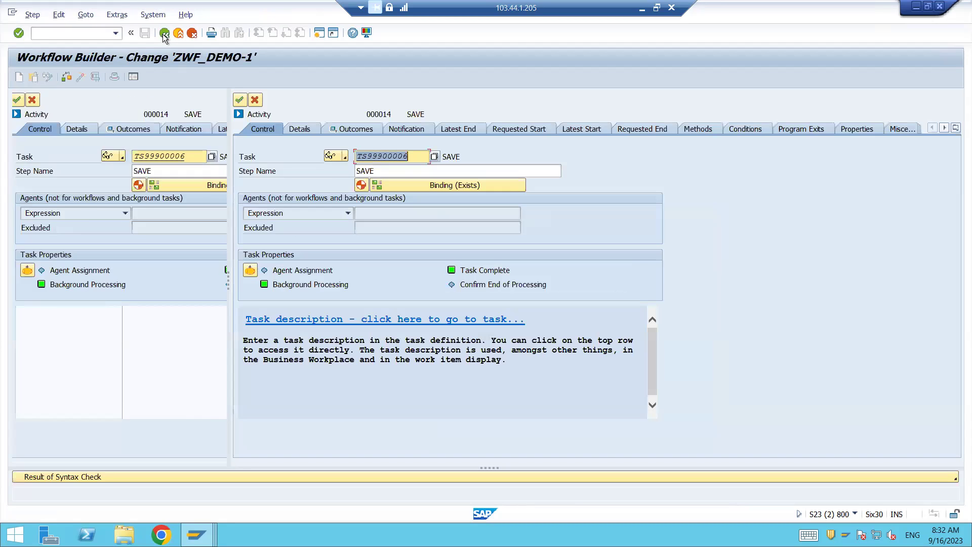
Step: Bind the workflow element &PURCHASE_ORDER& to the SAVE step's element &IM_PO& and accept the binding
{"action": "left_click", "coordinate": [430, 187]}
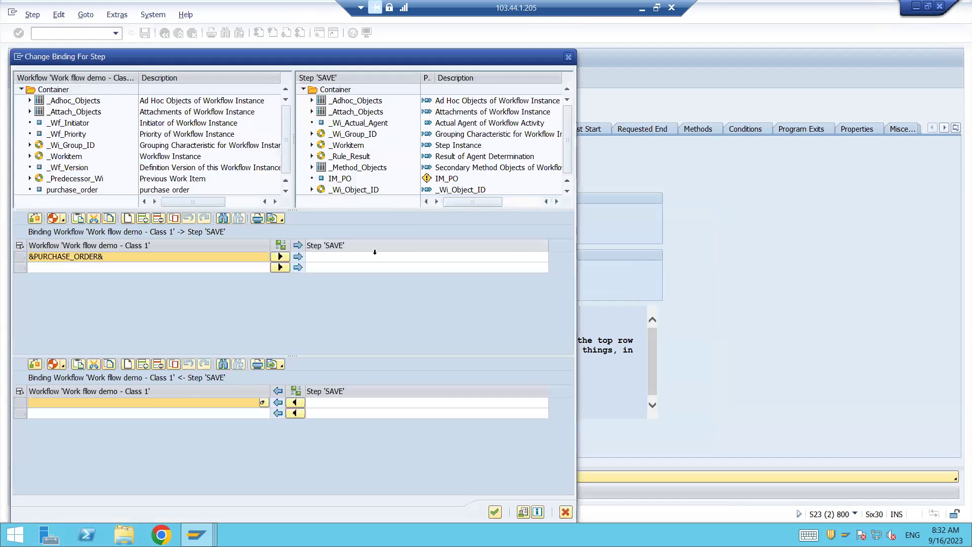
{"action": "left_click_drag", "start_coordinate": [339, 178], "coordinate": [323, 256]}
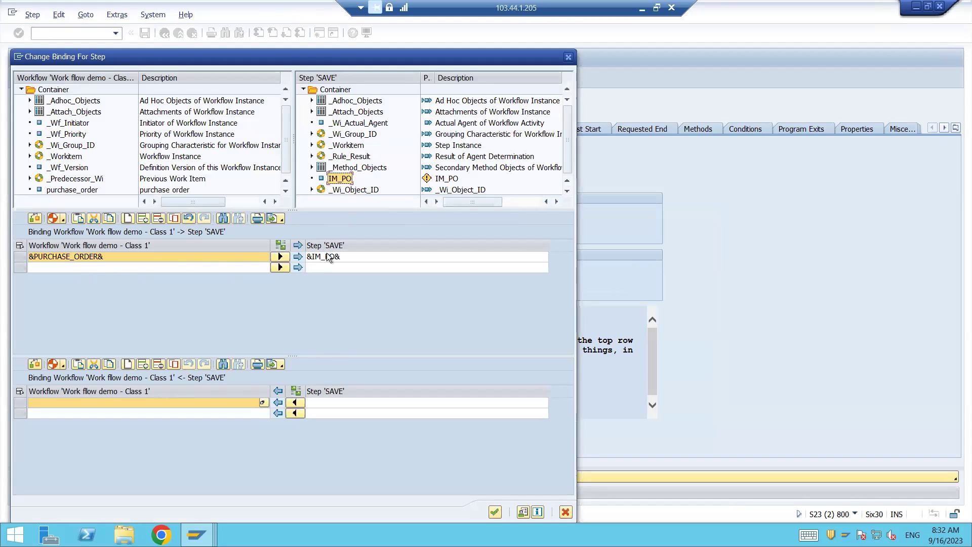
{"action": "left_click", "coordinate": [494, 512]}
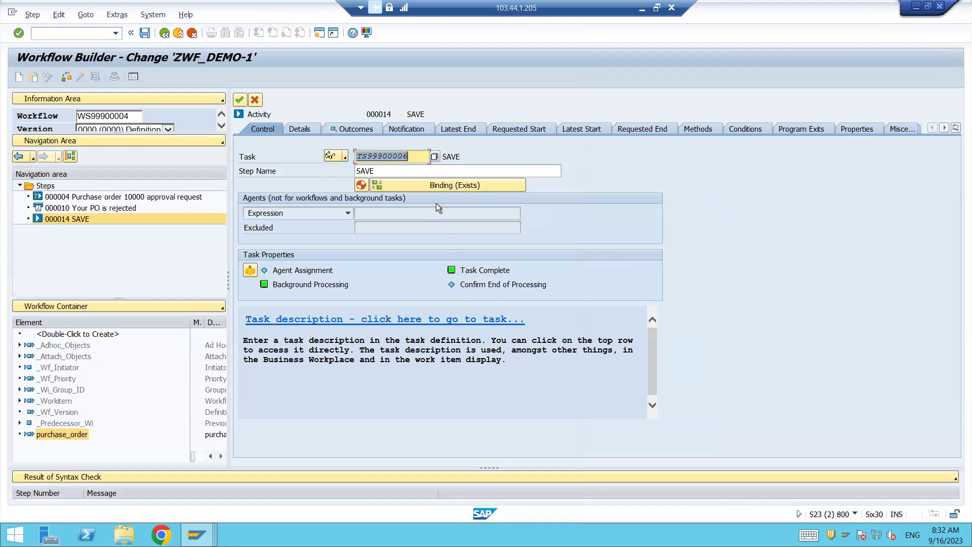
Step: Check the parameters of the SAVE task's save_data method in object type ZPKTEST and return to the task display
{"action": "double_click", "coordinate": [379, 156]}
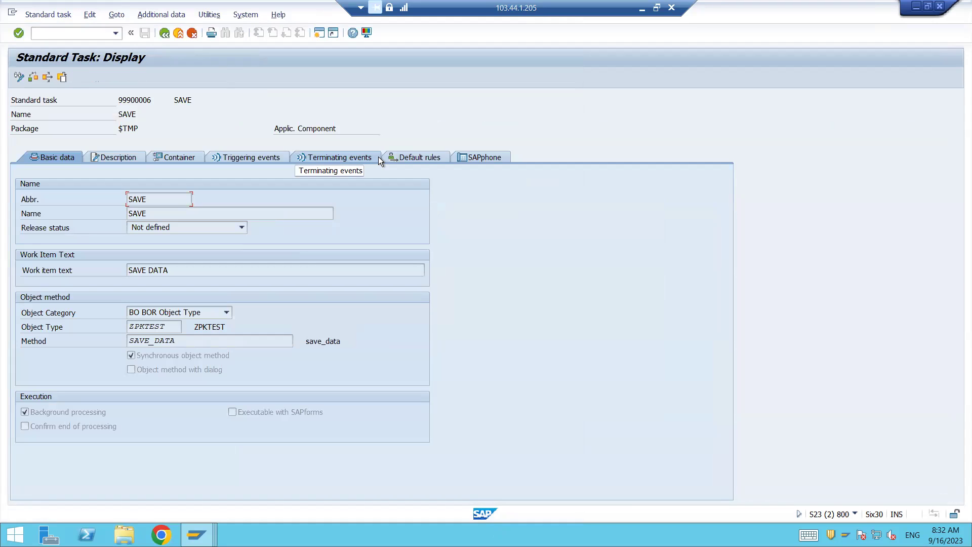
{"action": "left_click", "coordinate": [151, 341]}
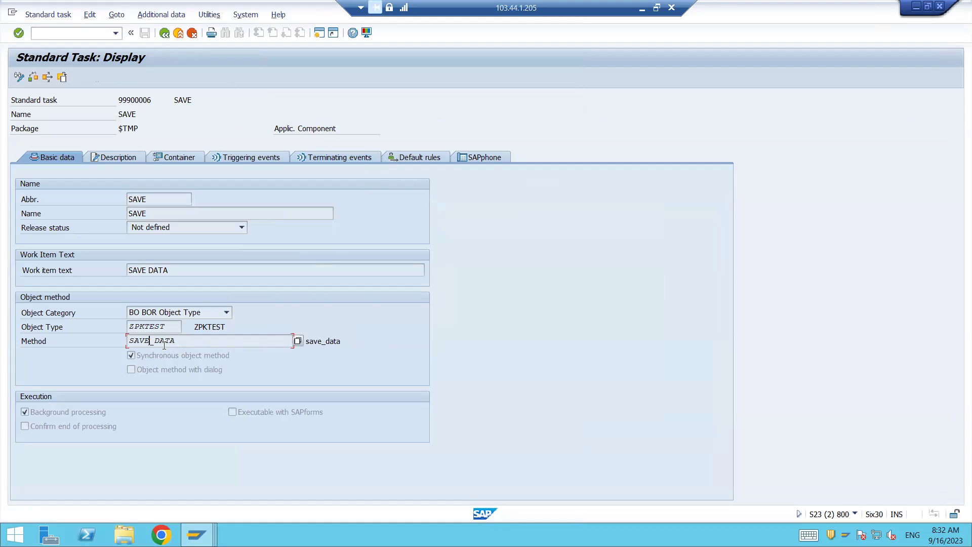
{"action": "left_click_drag", "start_coordinate": [176, 341], "coordinate": [119, 343]}
{"action": "double_click", "coordinate": [154, 343]}
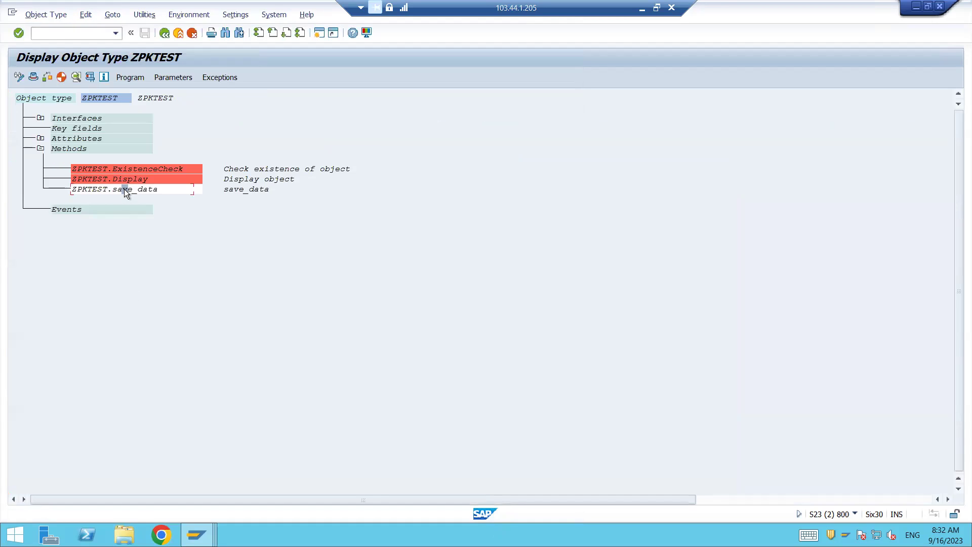
{"action": "left_click", "coordinate": [166, 78]}
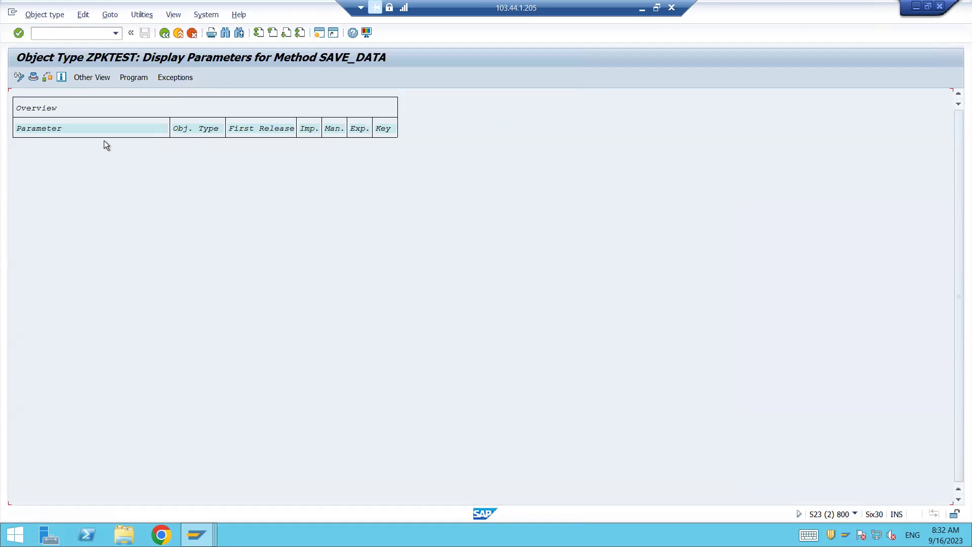
{"action": "left_click", "coordinate": [19, 78]}
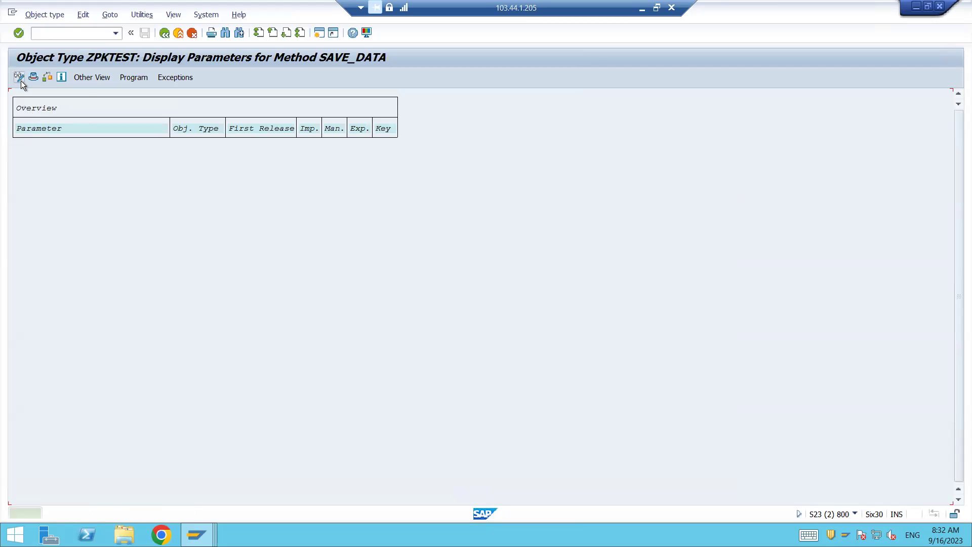
{"action": "left_click", "coordinate": [165, 35]}
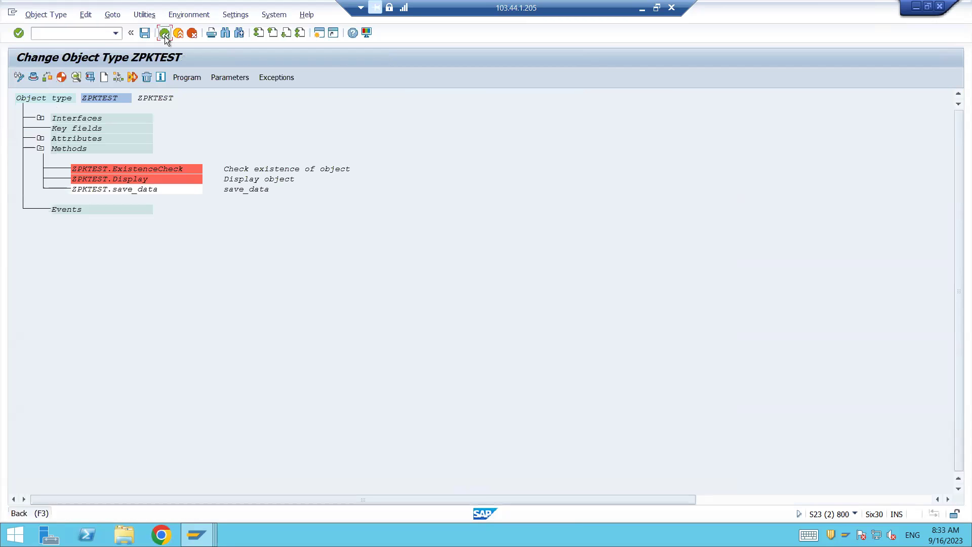
{"action": "left_click", "coordinate": [165, 35]}
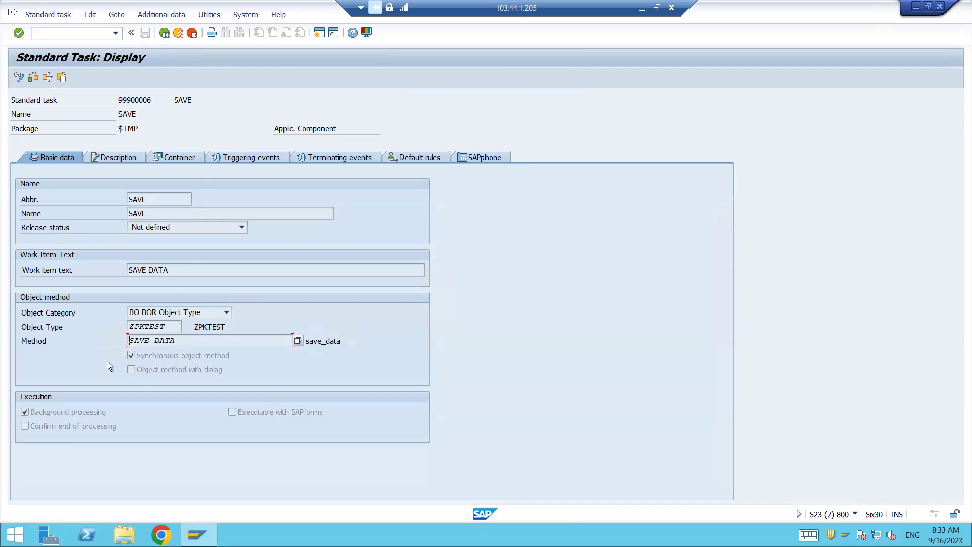
Step: Check the IM_PO element in the SAVE task's container and return to the workflow activity
{"action": "left_click", "coordinate": [178, 159]}
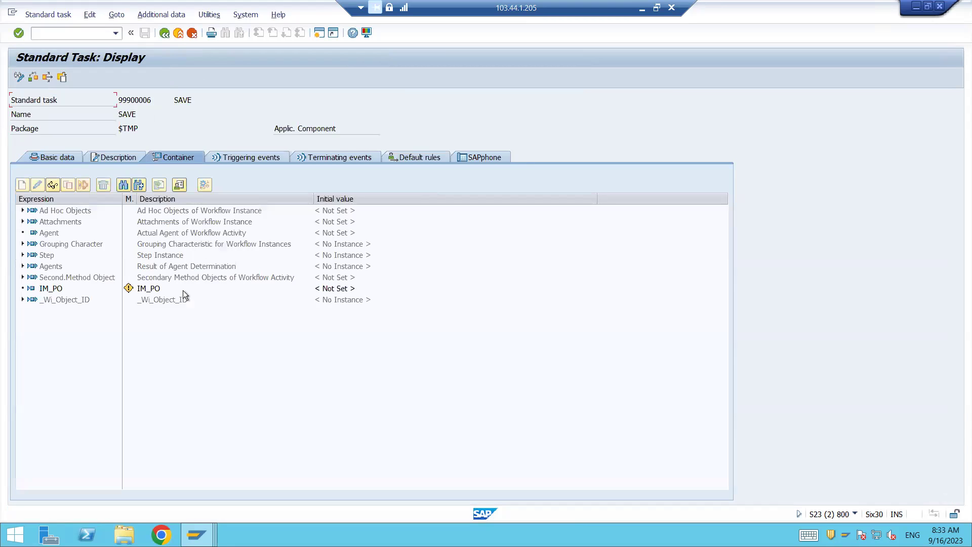
{"action": "left_click", "coordinate": [148, 290]}
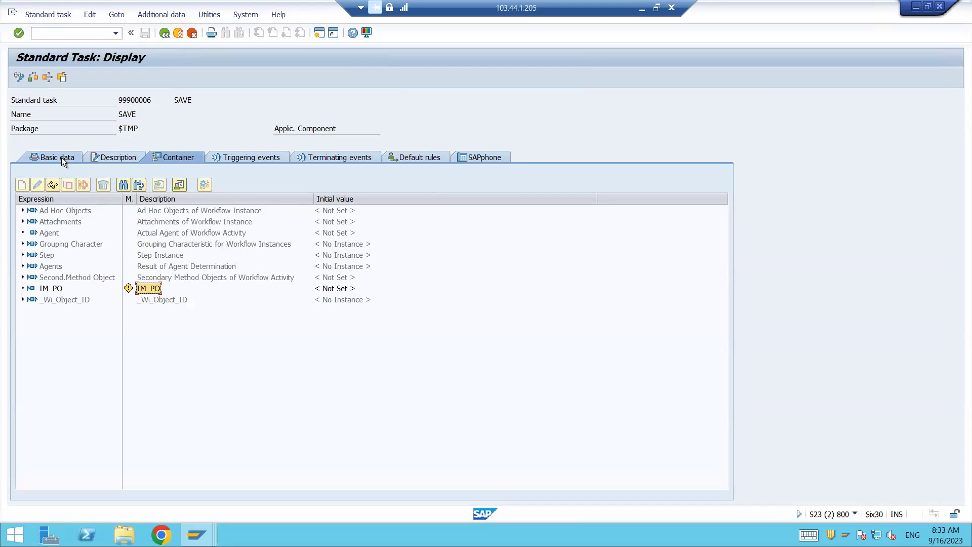
{"action": "left_click", "coordinate": [163, 33]}
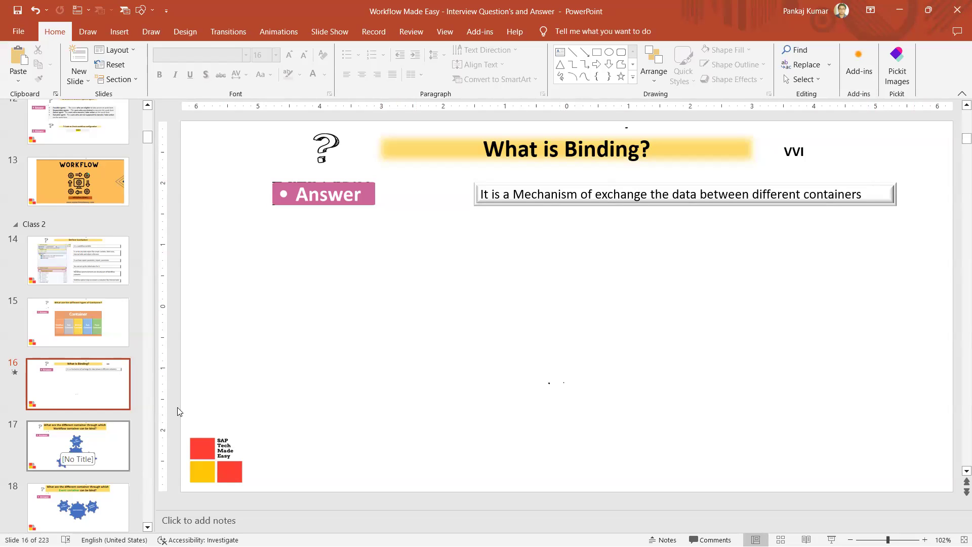
Step: Show the slide on containers the workflow container can bind to, and switch to SAP to point out purchase_order and the SAVE step's task
{"action": "key", "text": "Down"}
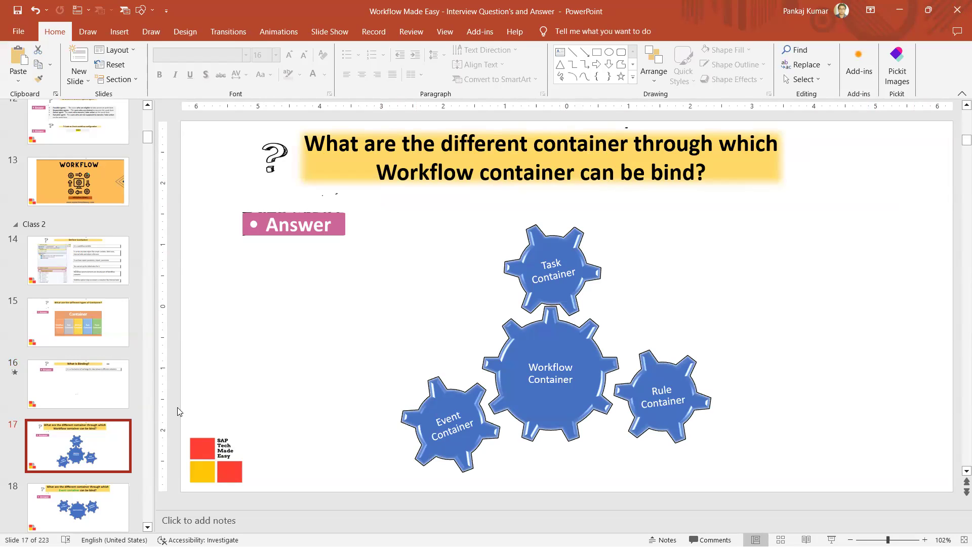
{"action": "left_click", "coordinate": [177, 407]}
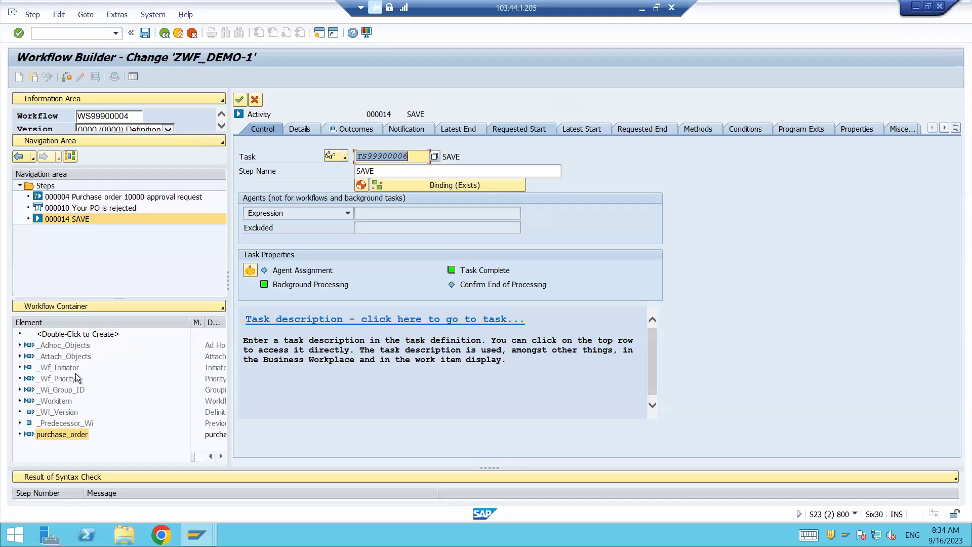
{"action": "left_click", "coordinate": [62, 436]}
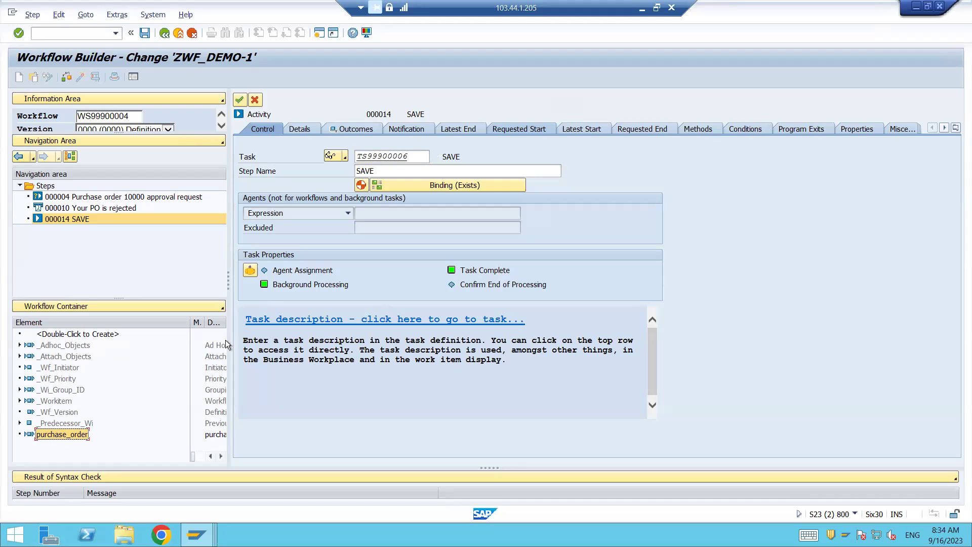
{"action": "left_click", "coordinate": [370, 157]}
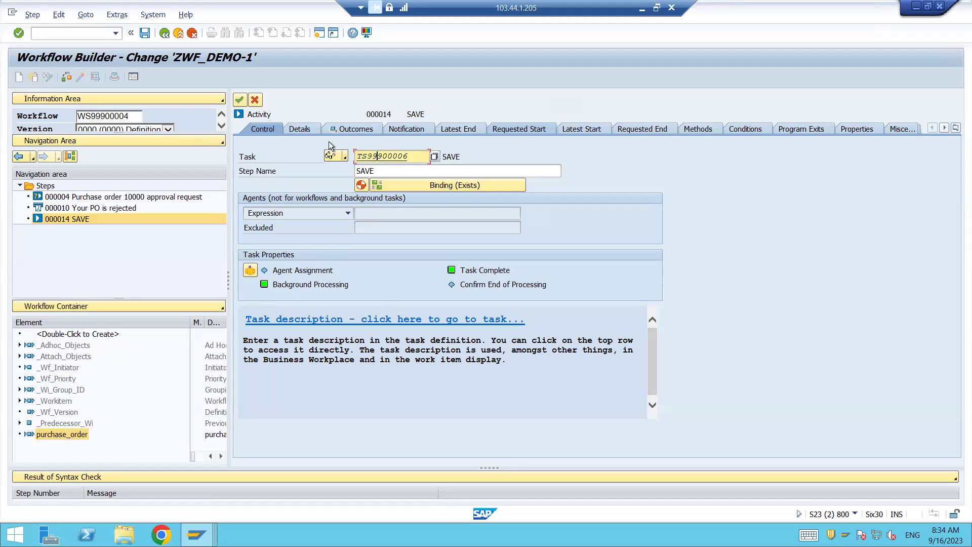
Step: Review the SAVE step's details and available agent types, and accept the step back into the workflow model
{"action": "left_click", "coordinate": [304, 130]}
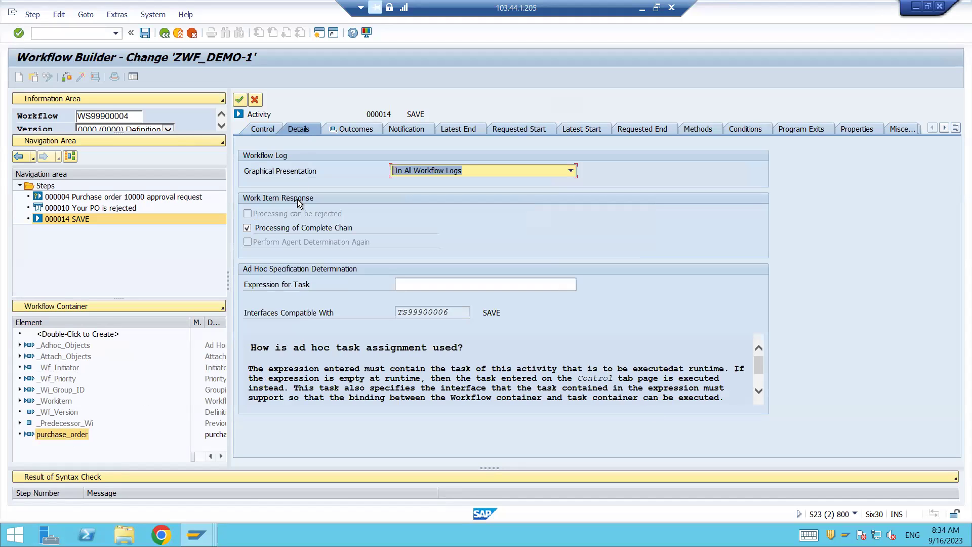
{"action": "left_click", "coordinate": [266, 129]}
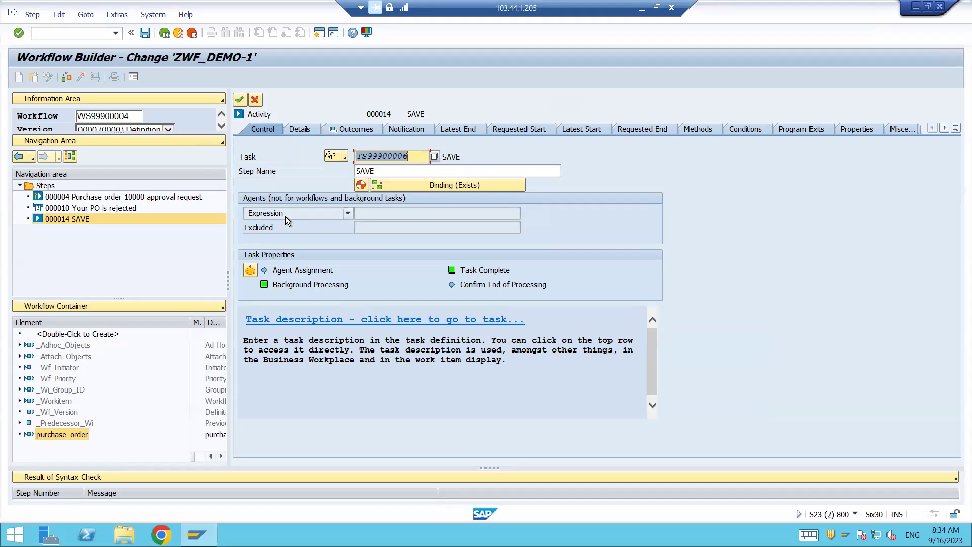
{"action": "left_click", "coordinate": [348, 213]}
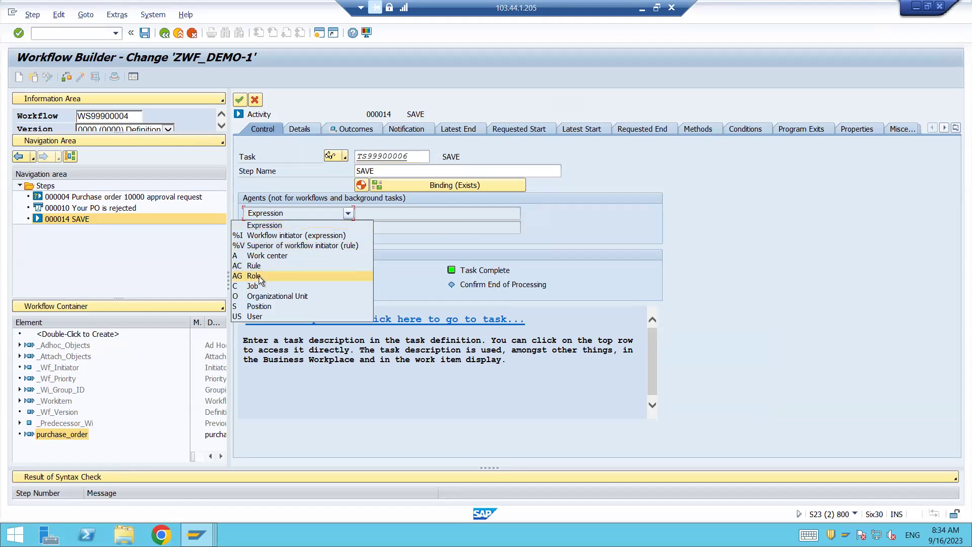
{"action": "key", "text": "Escape"}
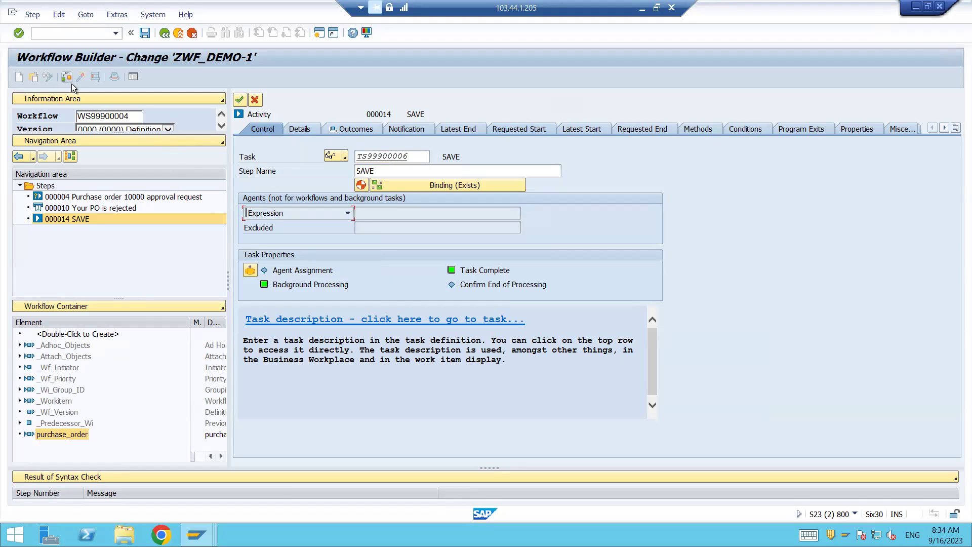
{"action": "left_click", "coordinate": [239, 100]}
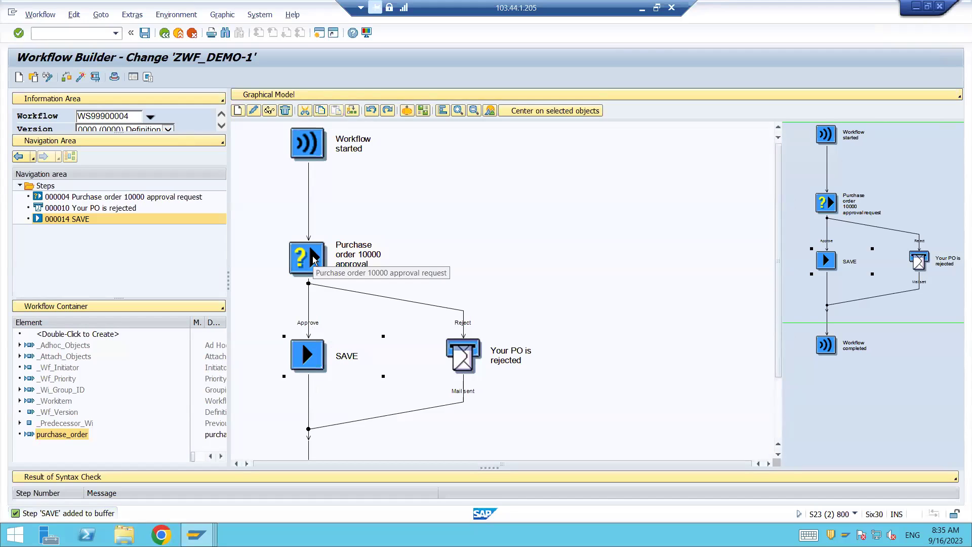
Step: Open the purchase order approval decision step, check its task control data and return to its decision settings
{"action": "double_click", "coordinate": [312, 256]}
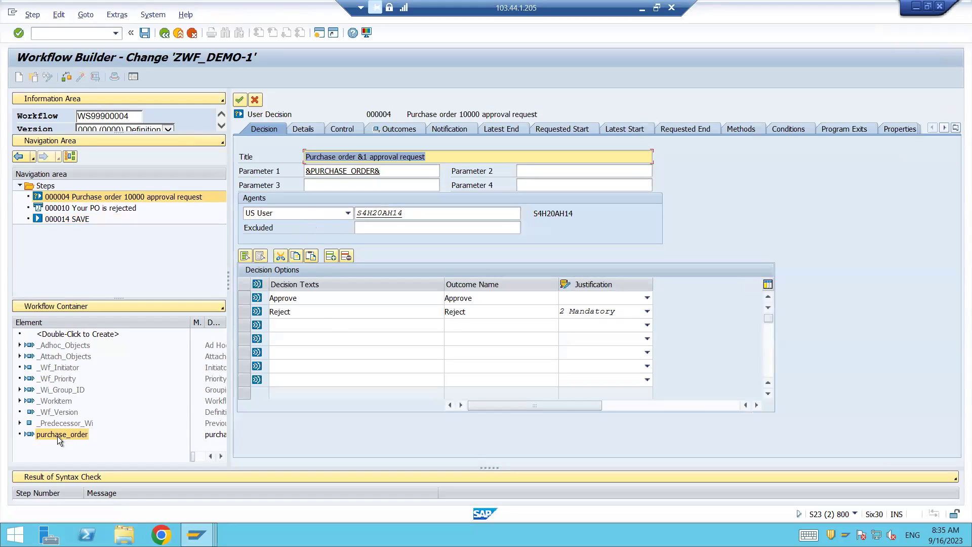
{"action": "left_click", "coordinate": [344, 129]}
{"action": "left_click", "coordinate": [273, 130]}
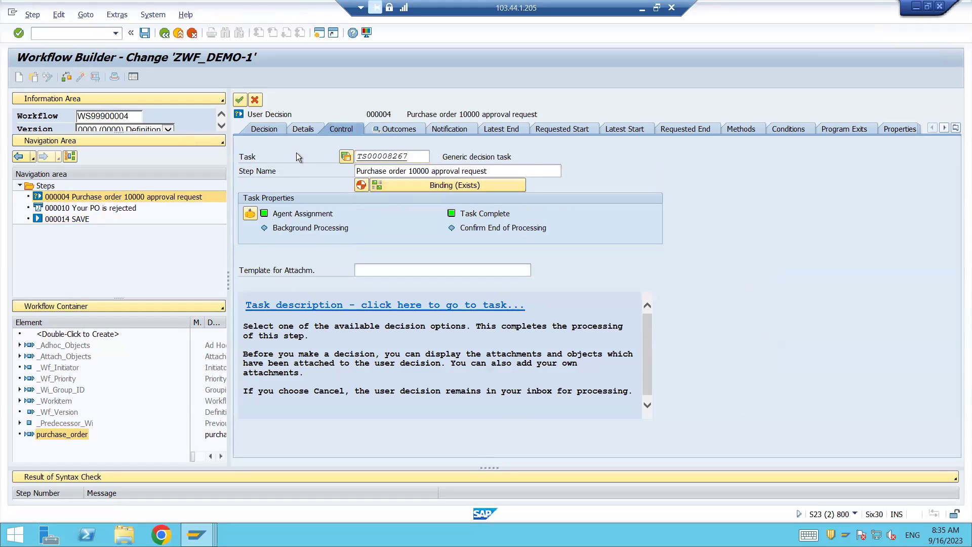
Step: Assign rule 00000145 as the approval decision step's agent in place of the user, and save the step on exit
{"action": "left_click", "coordinate": [348, 216]}
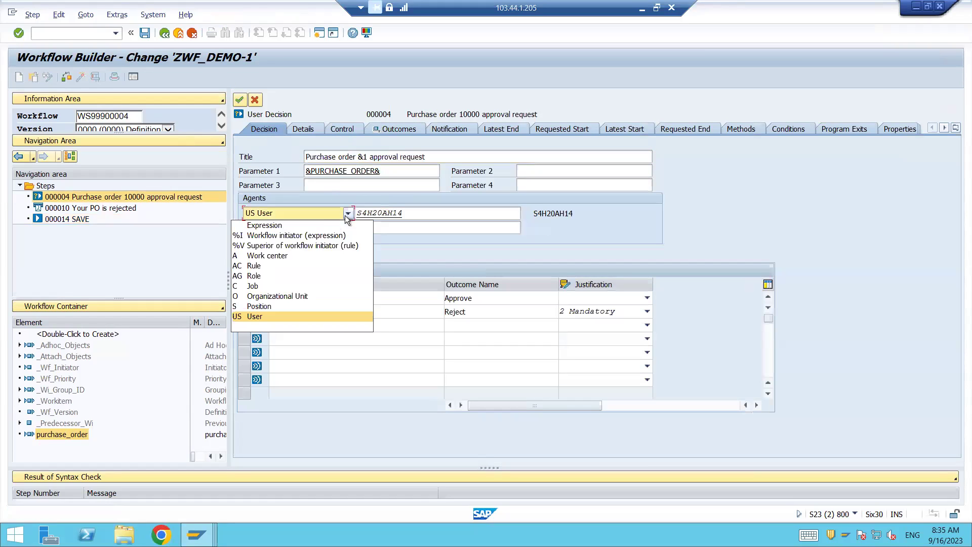
{"action": "left_click", "coordinate": [262, 278]}
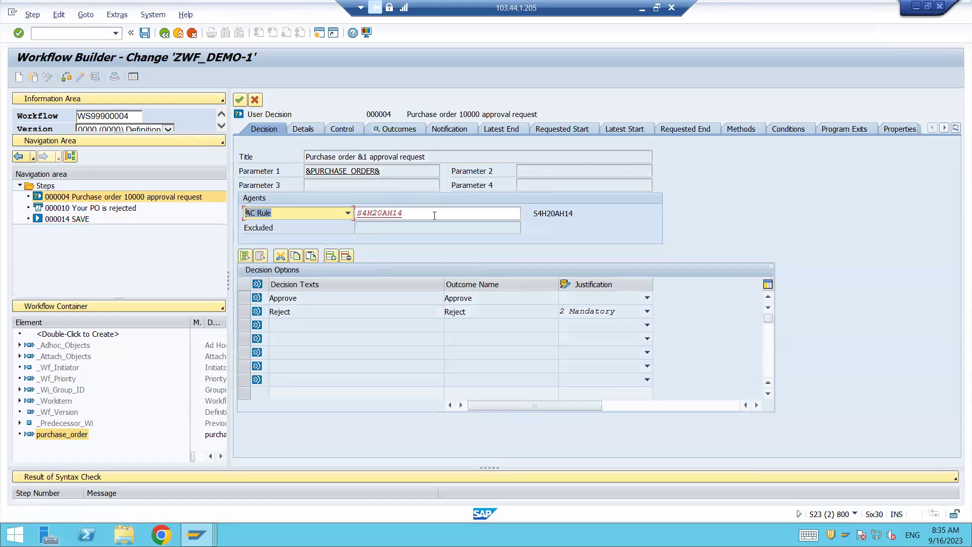
{"action": "key", "text": "Return"}
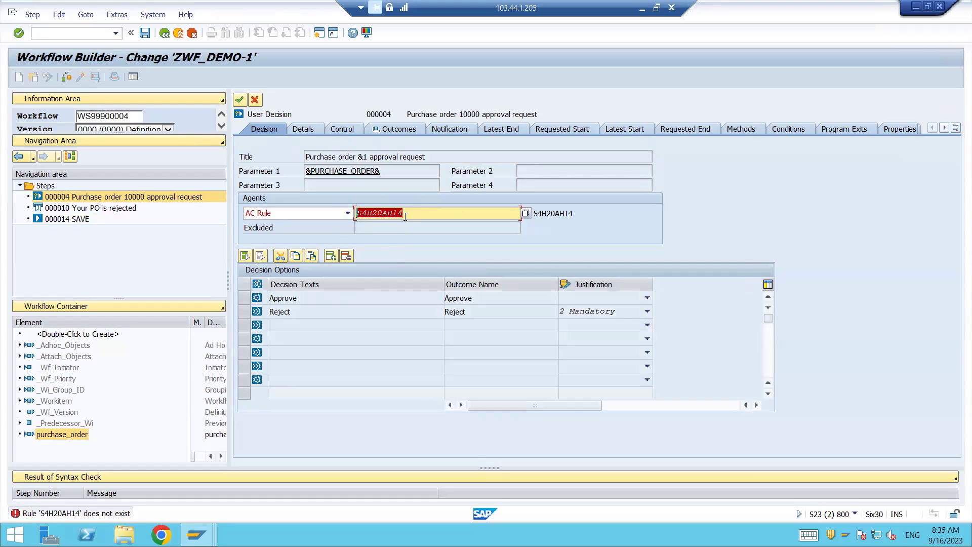
{"action": "key", "text": "Delete"}
{"action": "left_click", "coordinate": [526, 213]}
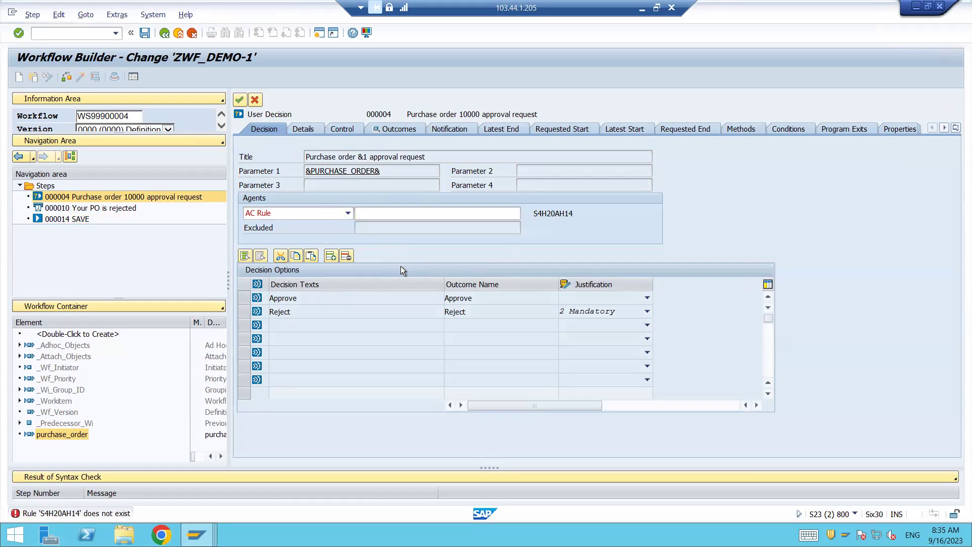
{"action": "left_click", "coordinate": [789, 383]}
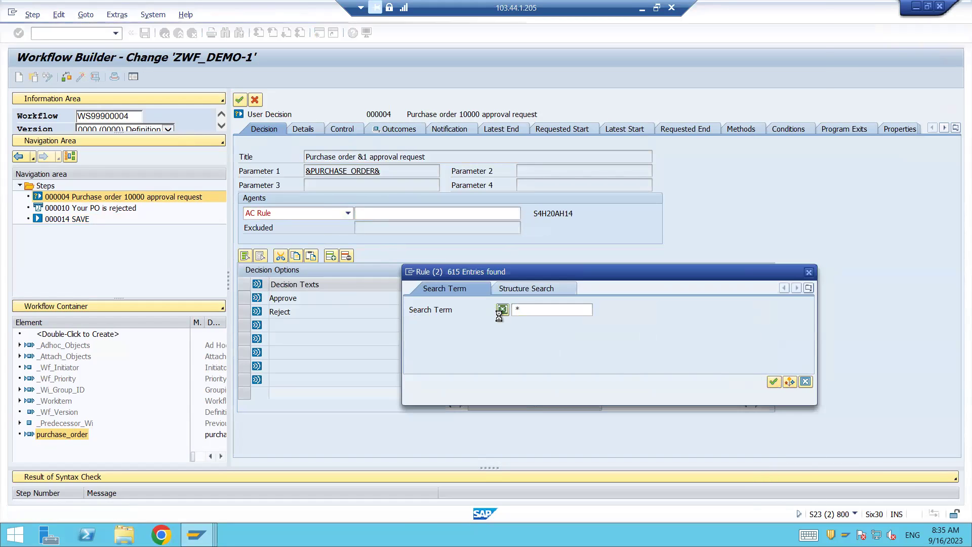
{"action": "double_click", "coordinate": [432, 185]}
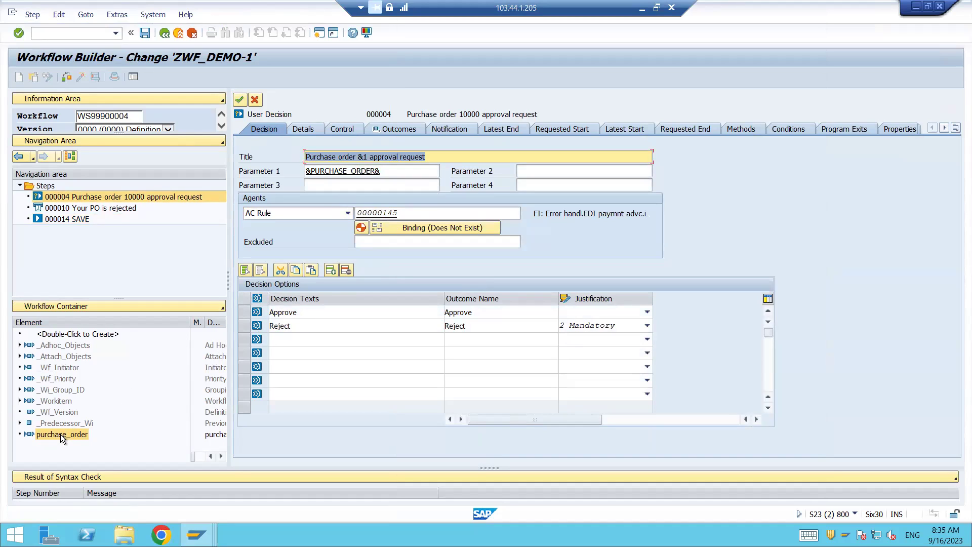
{"action": "left_click", "coordinate": [254, 100]}
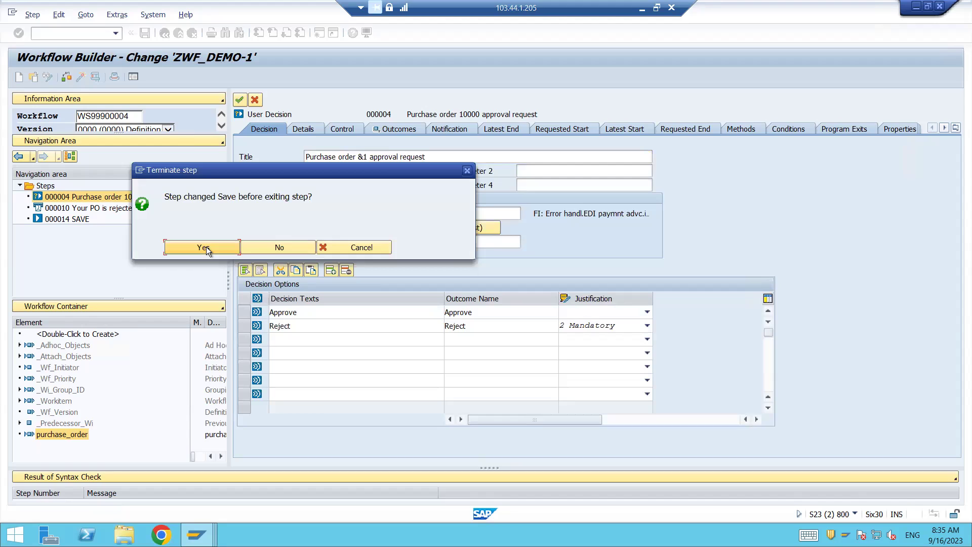
{"action": "left_click", "coordinate": [206, 246]}
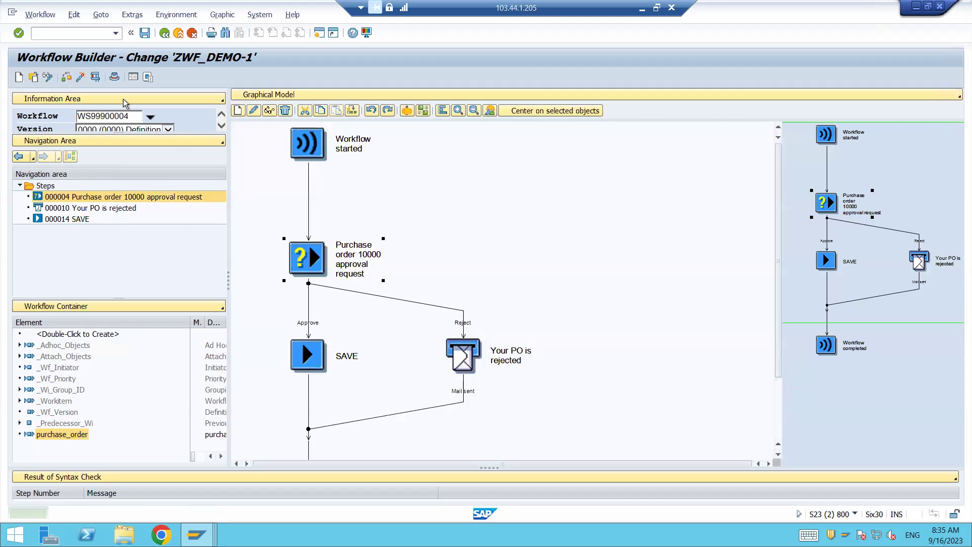
Step: Examine the start events in the workflow's version-independent basic data and switch back to the PowerPoint slide
{"action": "left_click", "coordinate": [114, 77]}
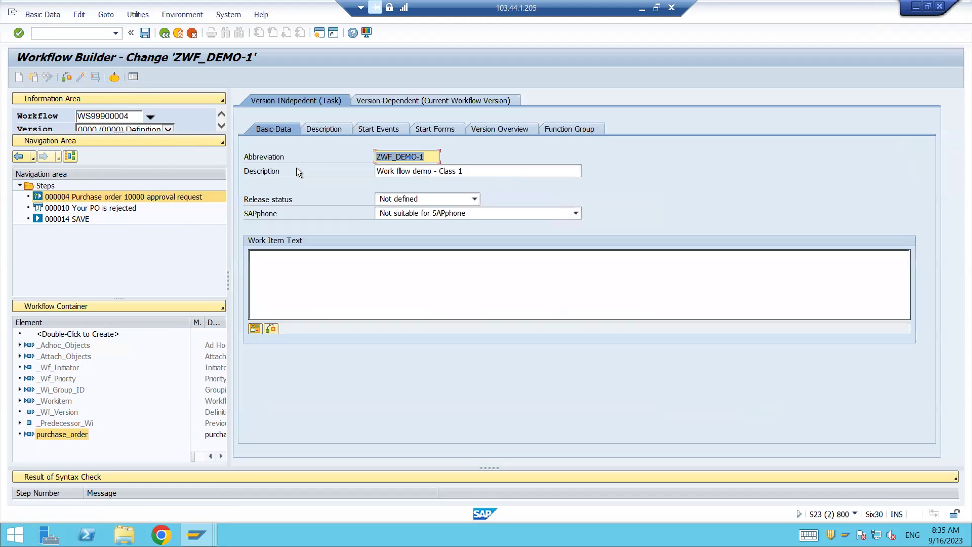
{"action": "left_click", "coordinate": [387, 130]}
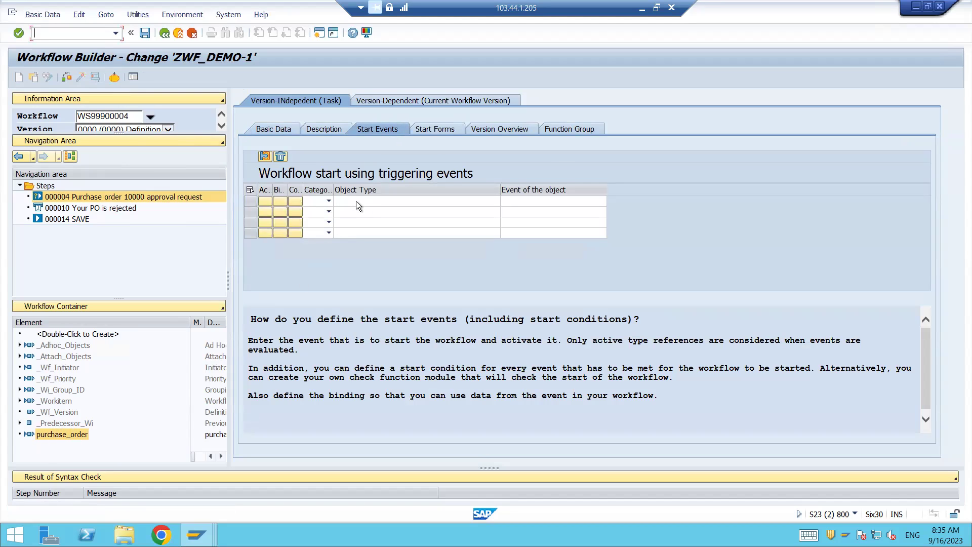
{"action": "left_click", "coordinate": [641, 8]}
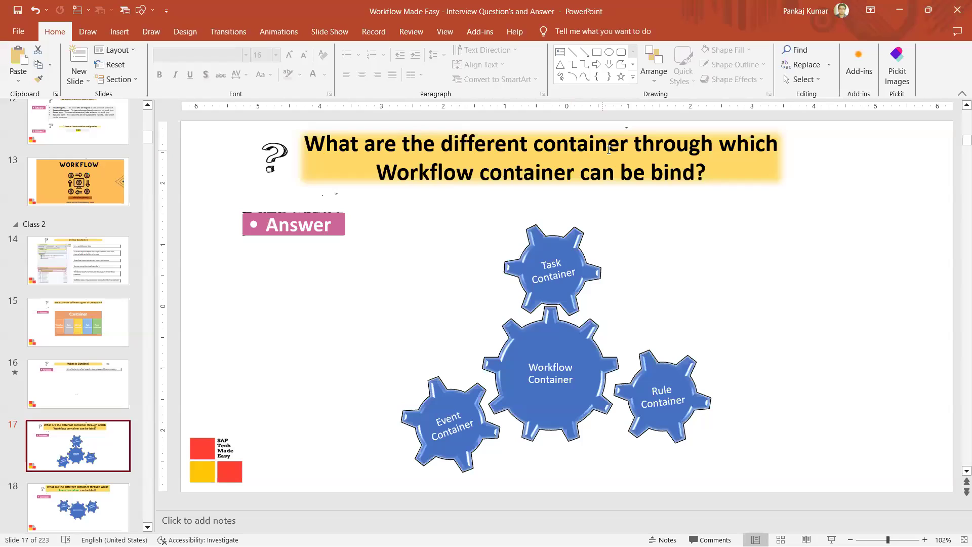